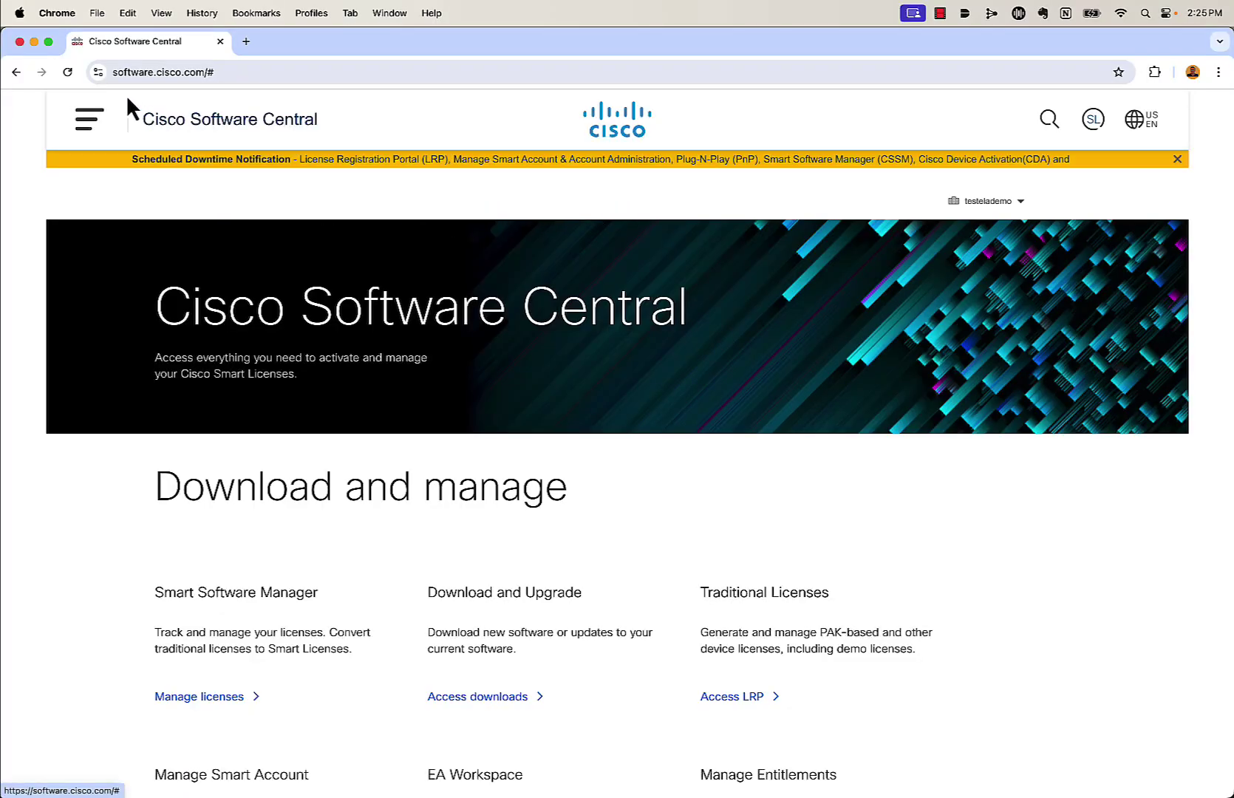
Step: Open the Enterprise Agreement workspace from the EA Workspace section of the home page
{"action": "scroll", "coordinate": [384, 507], "scroll_direction": "down", "scroll_amount": 3}
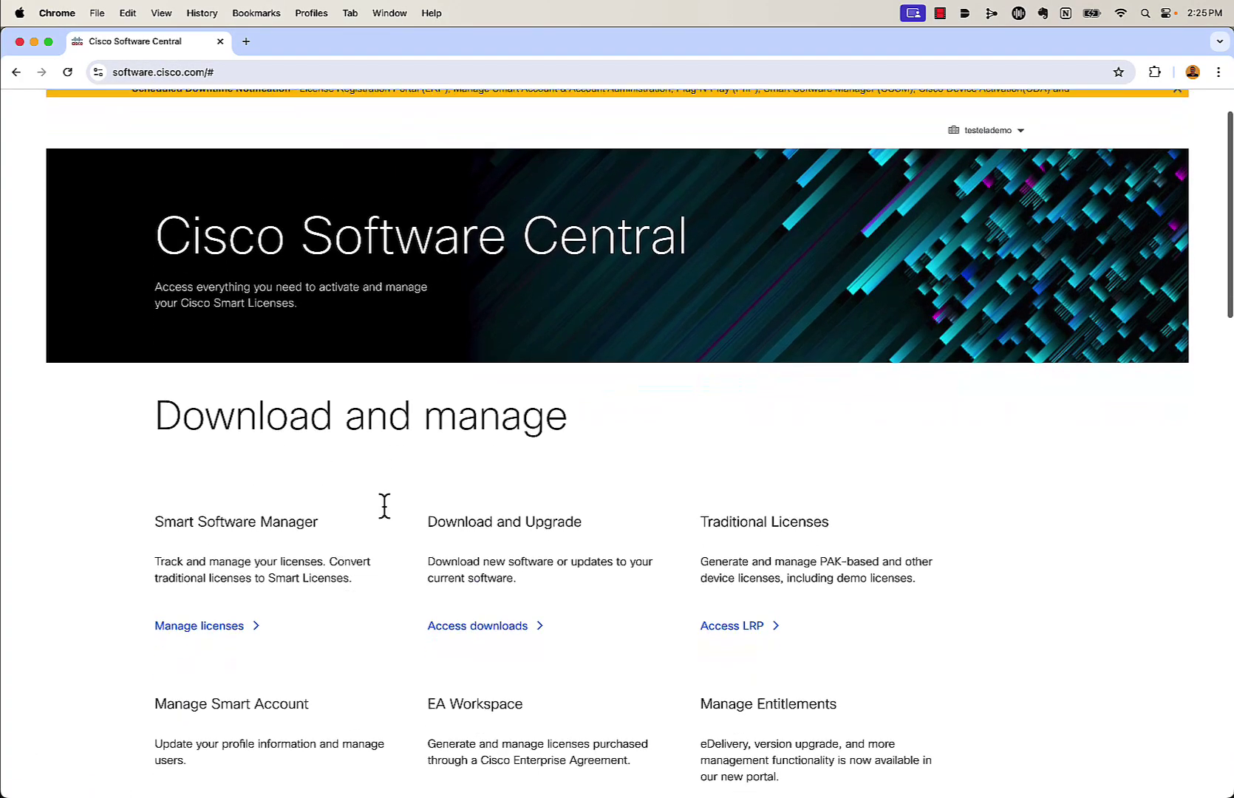
{"action": "left_click", "coordinate": [488, 674]}
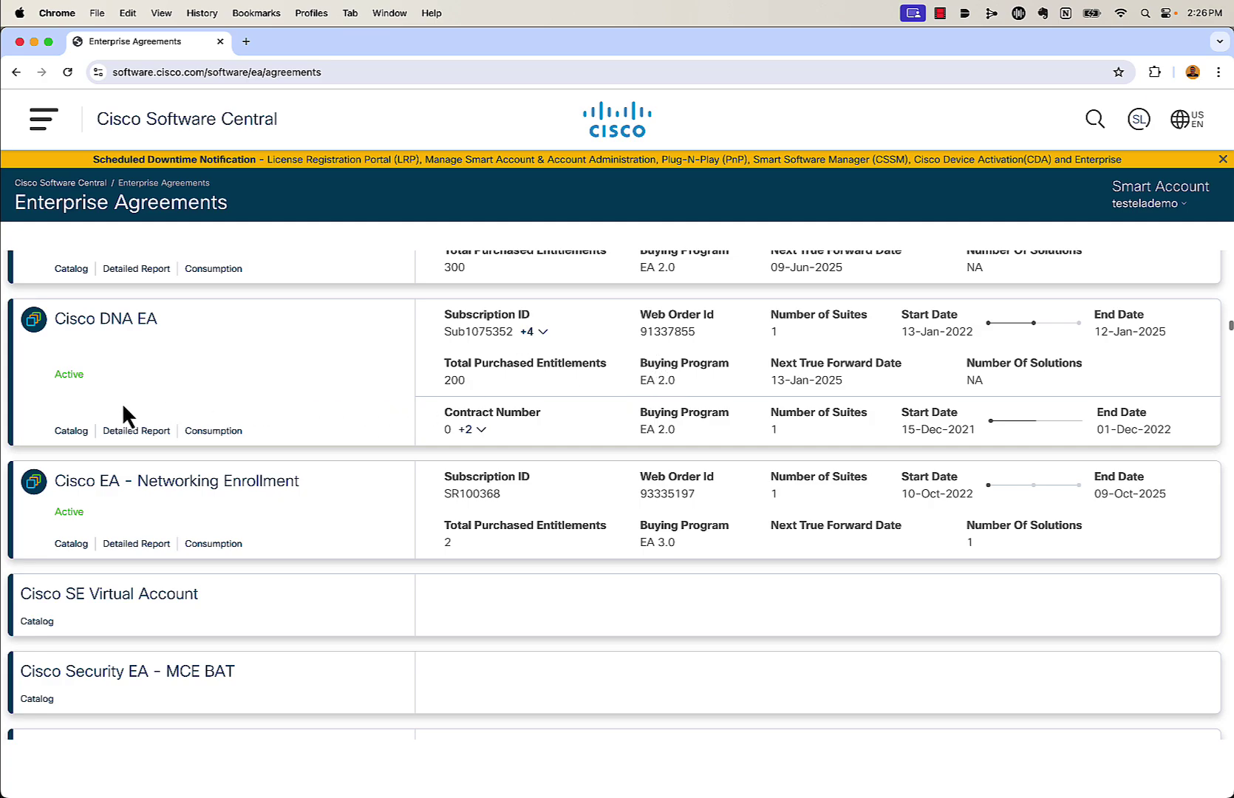
Step: Open the Cisco DNA EA catalog and expand the Cisco DNA for Switching suite
{"action": "left_click", "coordinate": [71, 433]}
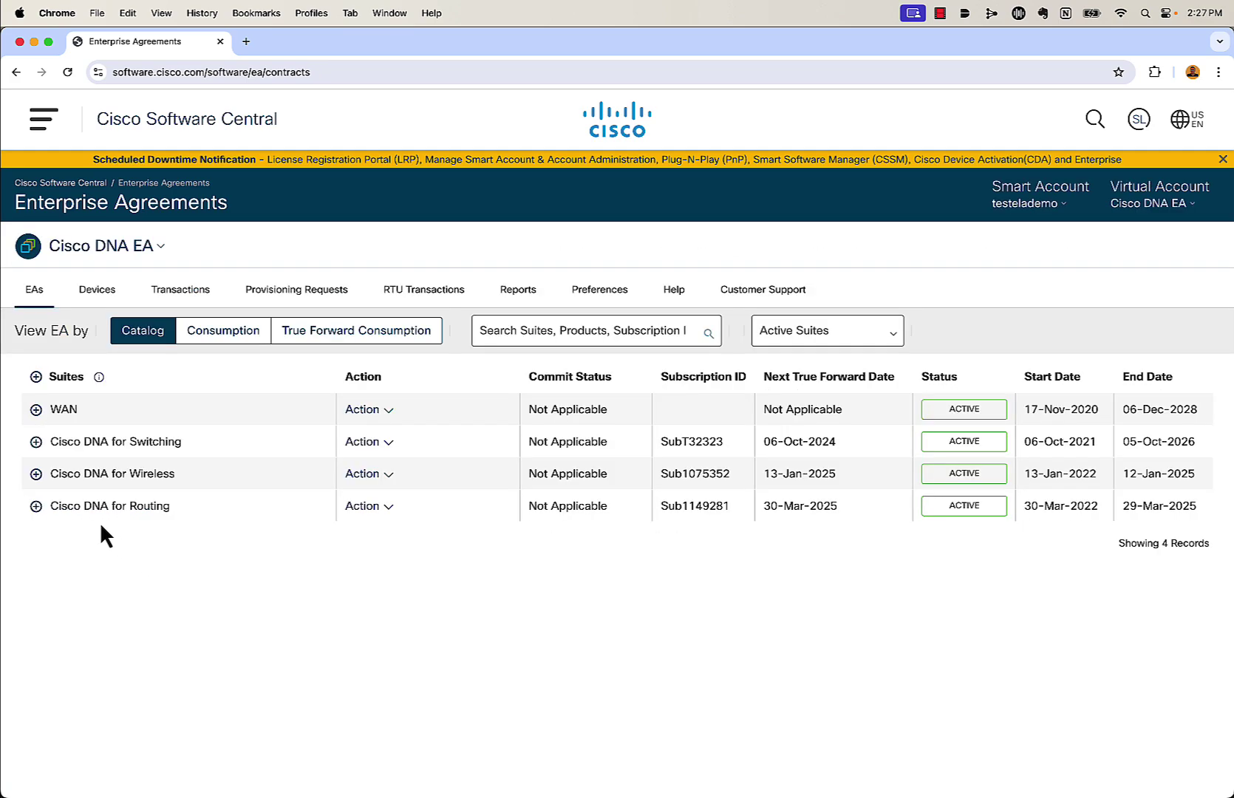
{"action": "left_click", "coordinate": [36, 442]}
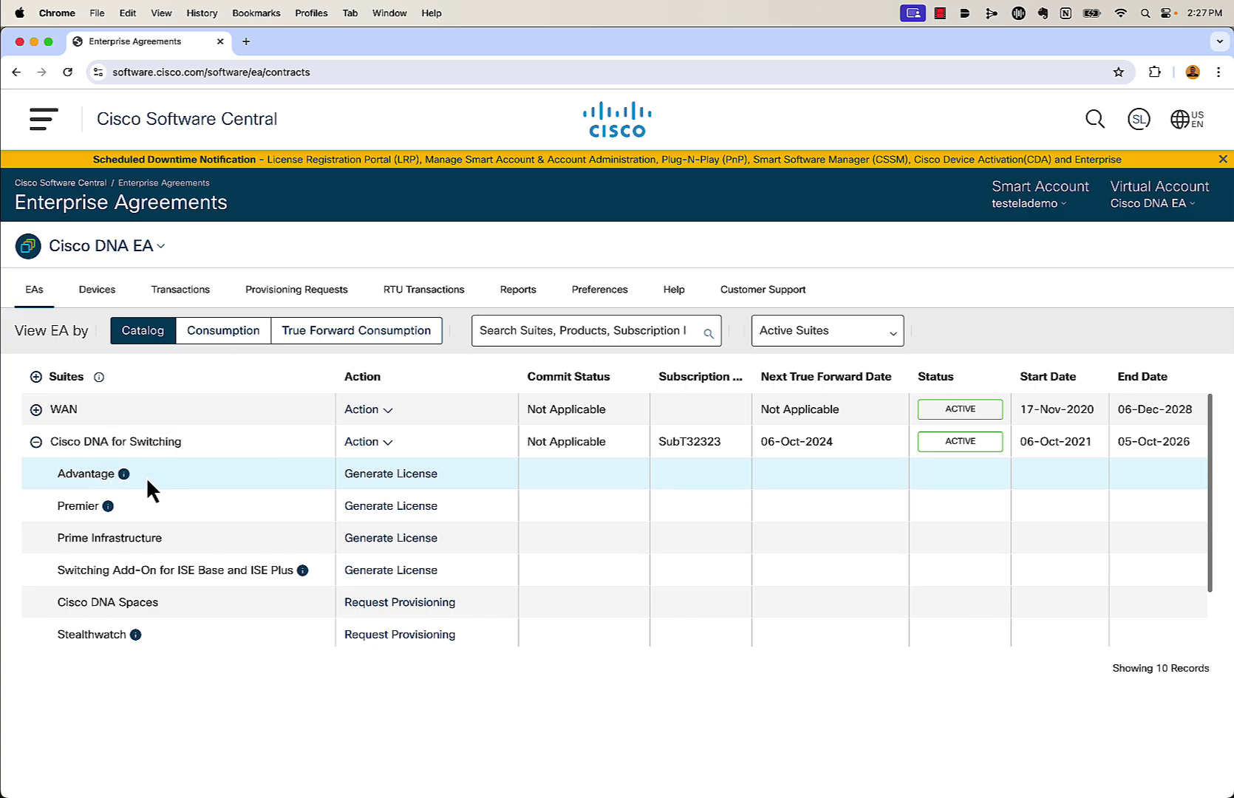
Step: Start an Advantage license request for Catalyst 9300 into Sal_Campus and proceed to feature selection
{"action": "left_click", "coordinate": [395, 474]}
{"action": "left_click", "coordinate": [475, 302]}
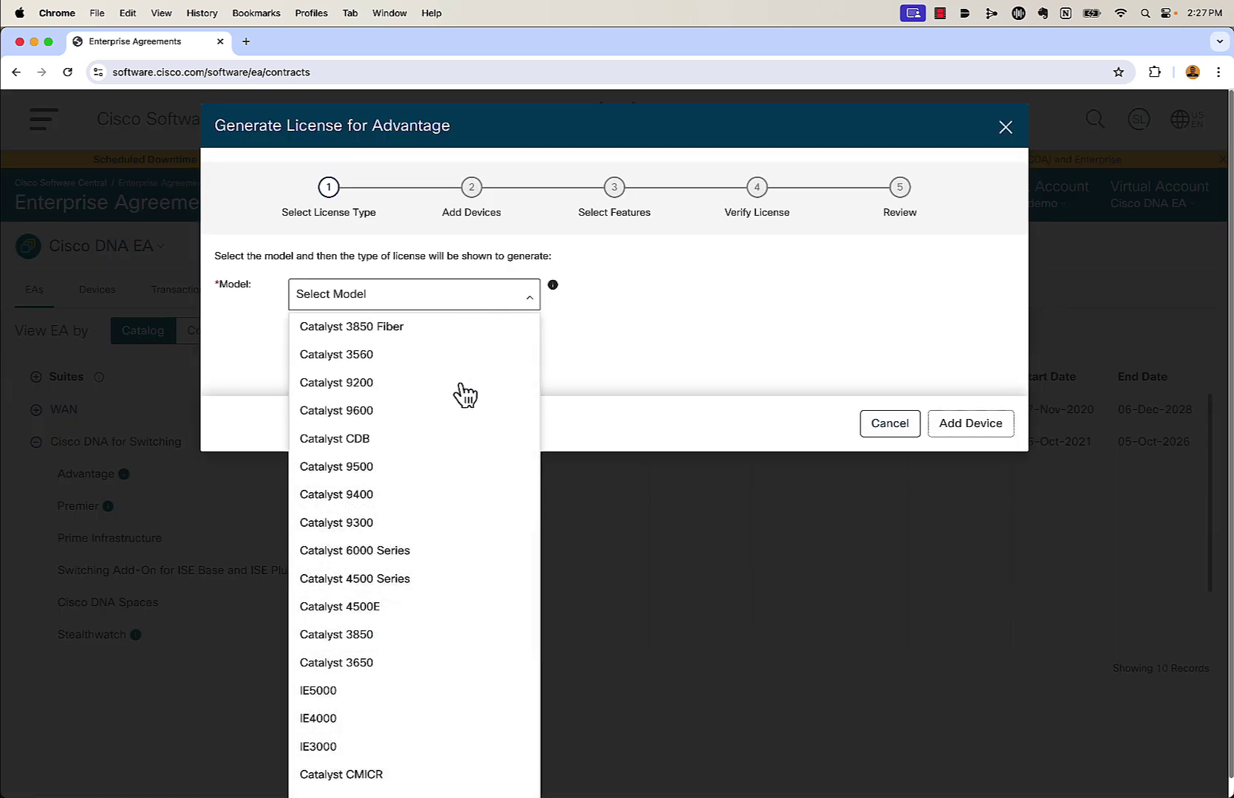
{"action": "scroll", "coordinate": [458, 400], "scroll_direction": "down", "scroll_amount": 1}
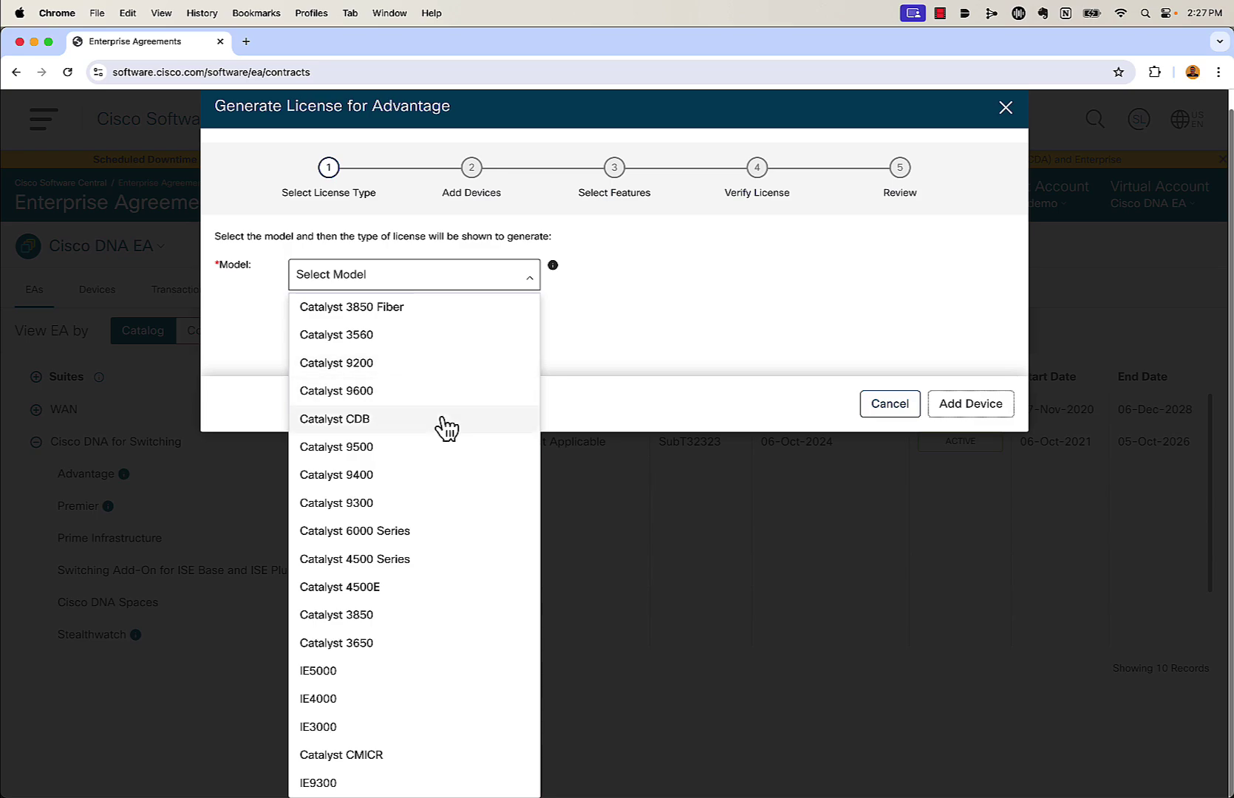
{"action": "left_click", "coordinate": [393, 505]}
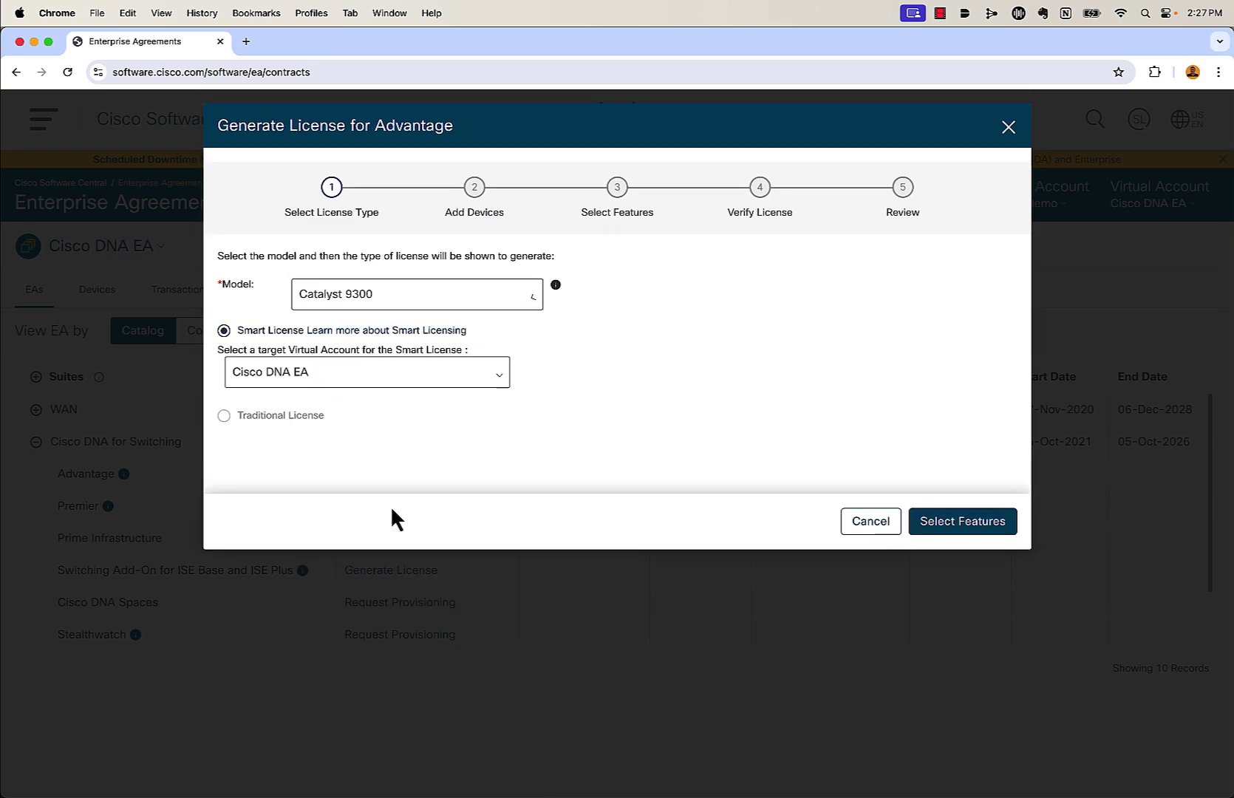
{"action": "left_click", "coordinate": [500, 386]}
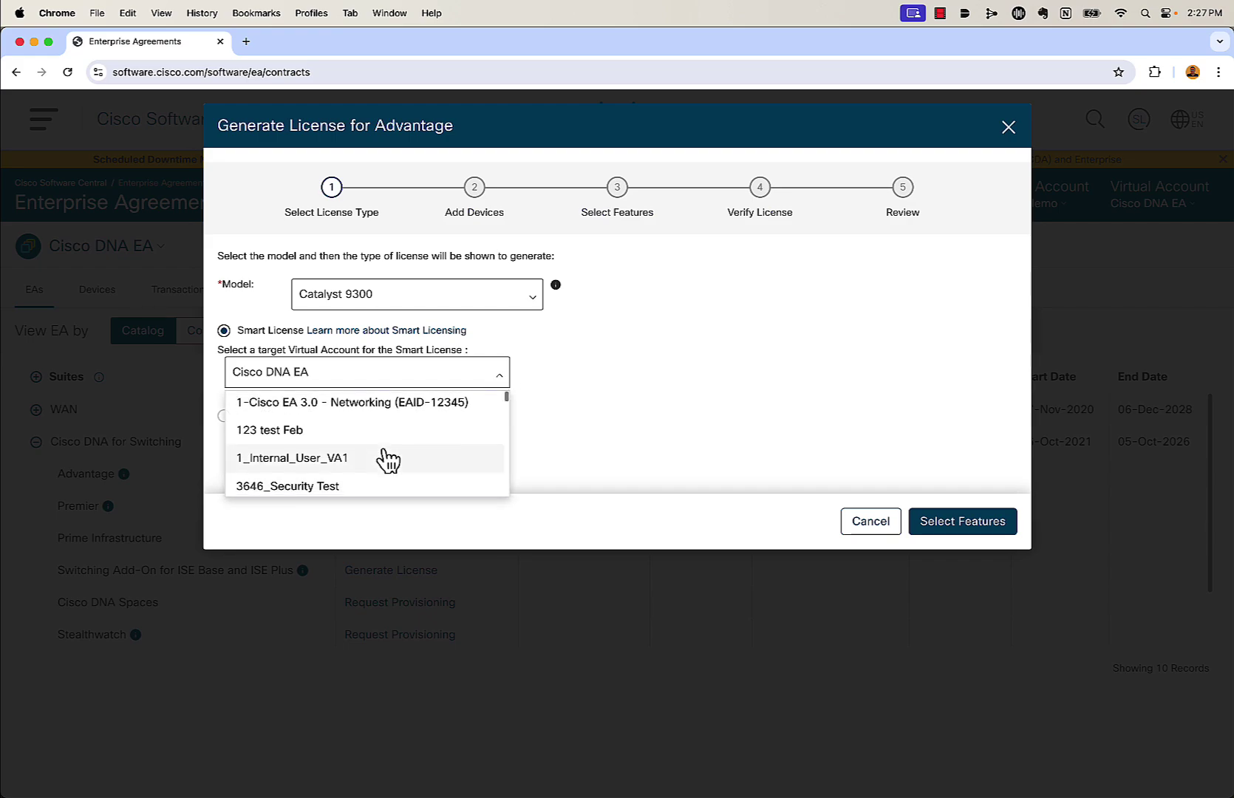
{"action": "scroll", "coordinate": [388, 459], "scroll_direction": "down", "scroll_amount": 20}
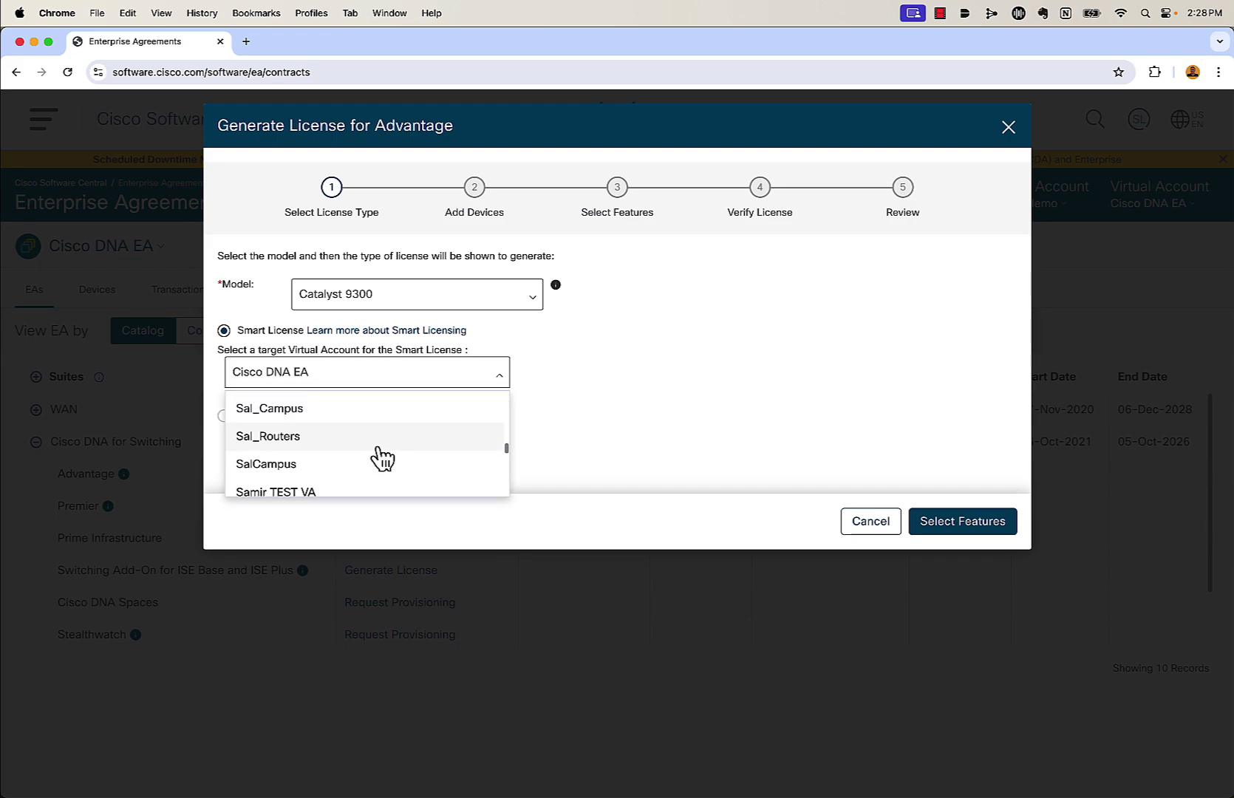
{"action": "left_click", "coordinate": [340, 415]}
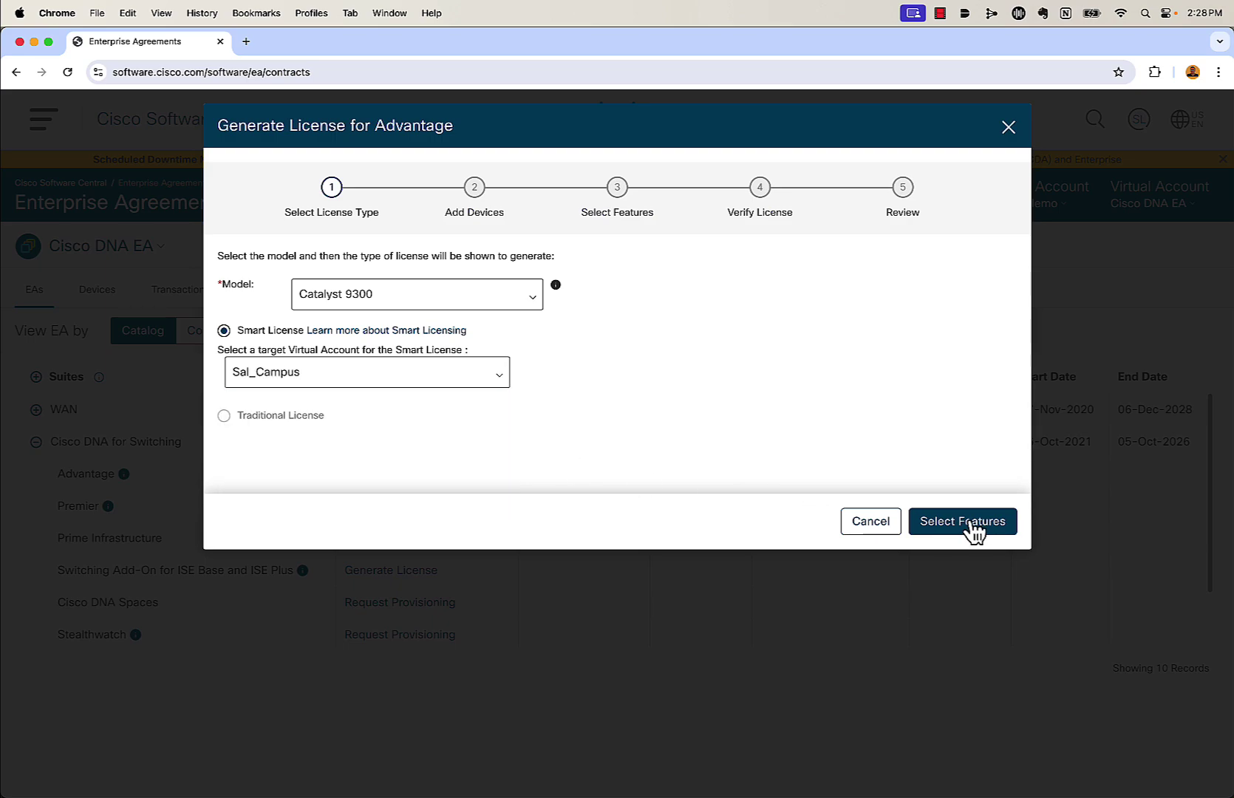
{"action": "left_click", "coordinate": [969, 522]}
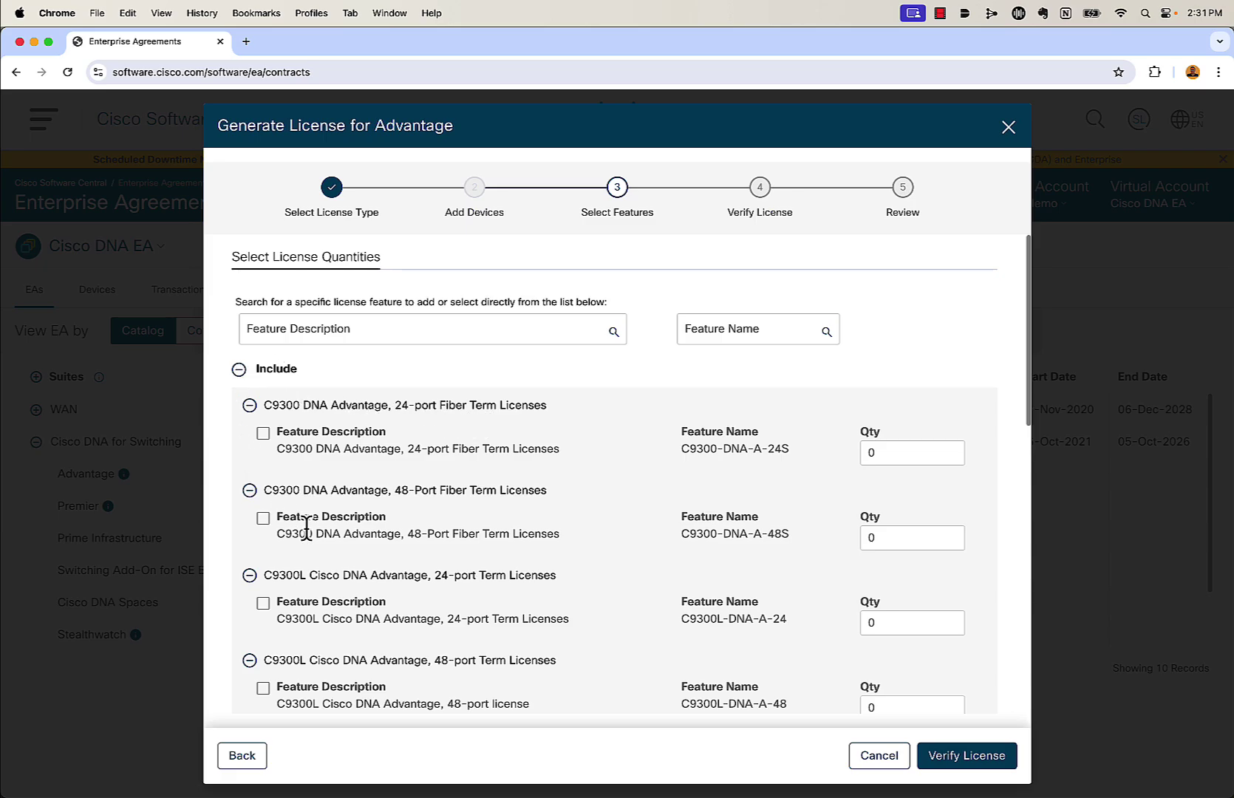
Step: Set the C9300-DNA-A-48 license quantity to 1
{"action": "scroll", "coordinate": [399, 435], "scroll_direction": "down", "scroll_amount": 7}
{"action": "scroll", "coordinate": [398, 436], "scroll_direction": "down", "scroll_amount": 3}
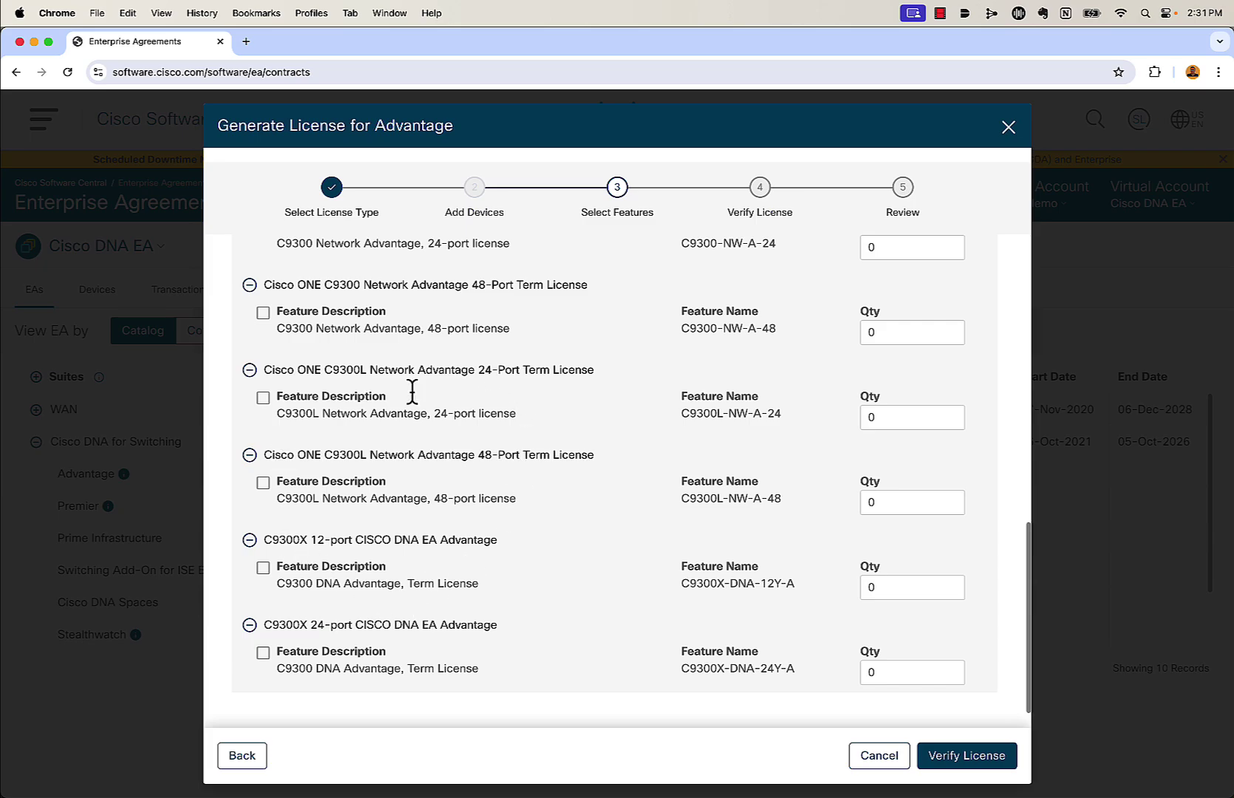
{"action": "scroll", "coordinate": [425, 454], "scroll_direction": "up", "scroll_amount": 10}
{"action": "scroll", "coordinate": [423, 446], "scroll_direction": "down", "scroll_amount": 5}
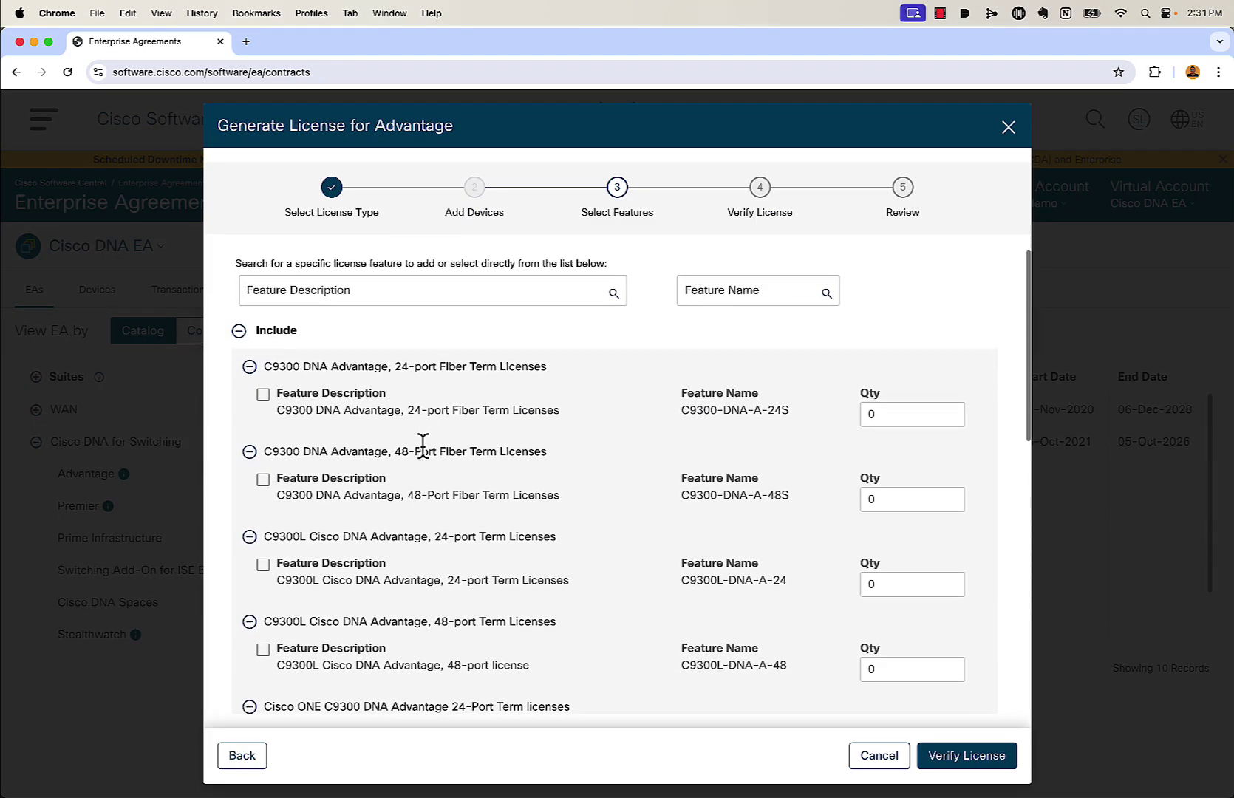
{"action": "scroll", "coordinate": [425, 454], "scroll_direction": "down", "scroll_amount": 2}
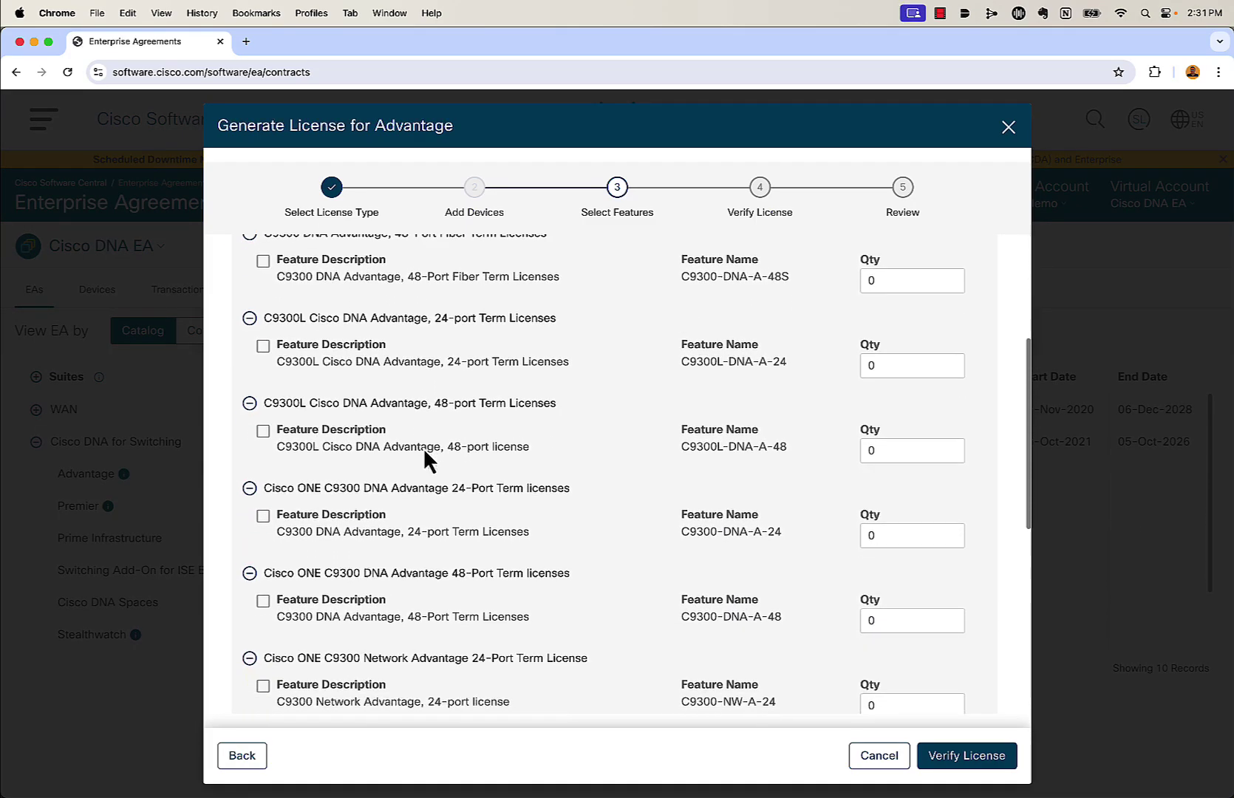
{"action": "scroll", "coordinate": [408, 534], "scroll_direction": "down", "scroll_amount": 1}
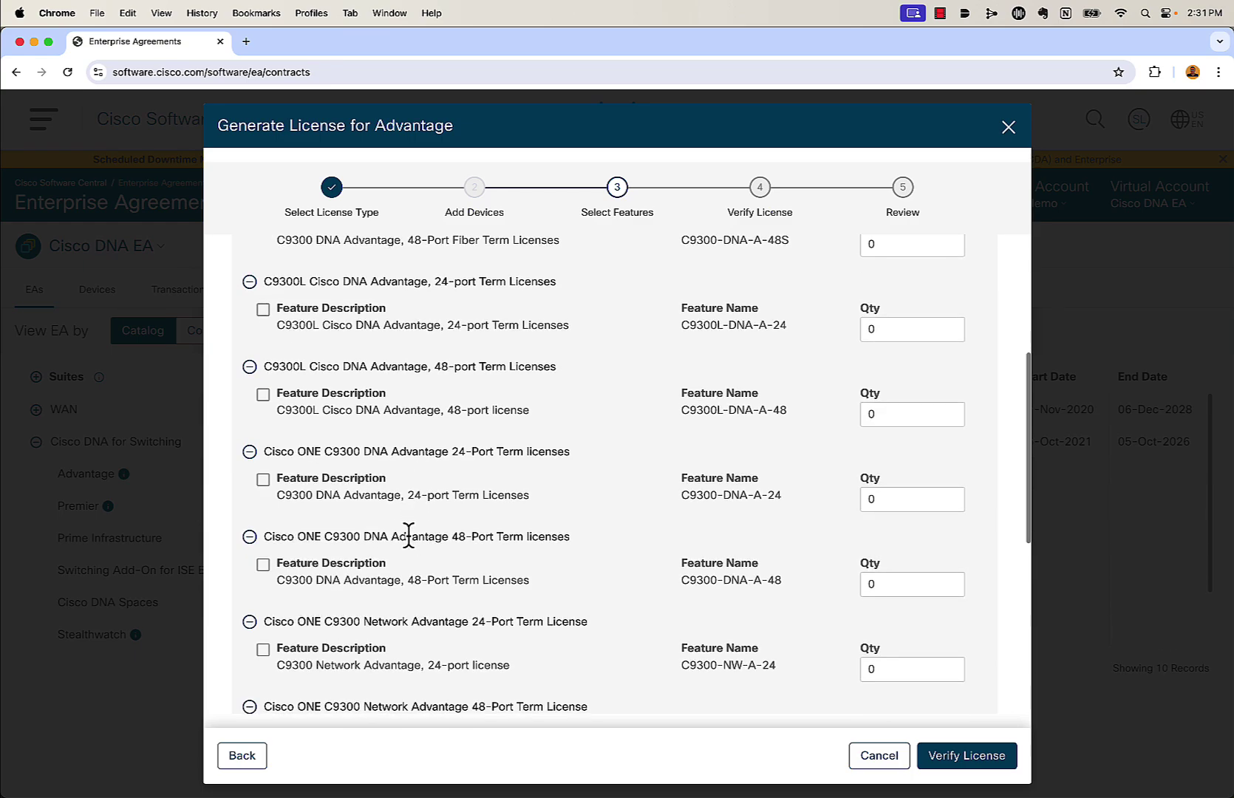
{"action": "scroll", "coordinate": [408, 533], "scroll_direction": "down", "scroll_amount": 1}
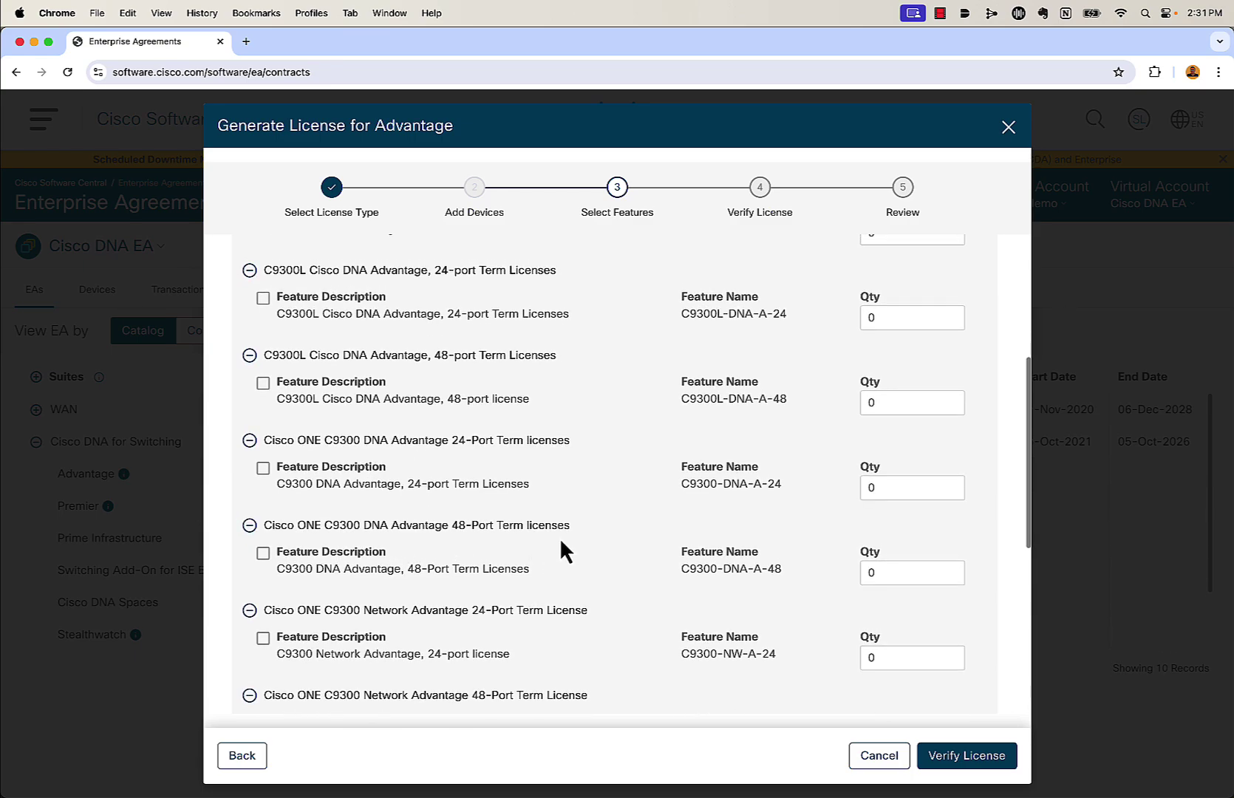
{"action": "left_click", "coordinate": [909, 573]}
{"action": "key", "text": "BackSpace"}
{"action": "type", "text": "1"}
Step: Set the C9300-NW-A-48 license quantity to 1
{"action": "scroll", "coordinate": [482, 554], "scroll_direction": "down", "scroll_amount": 5}
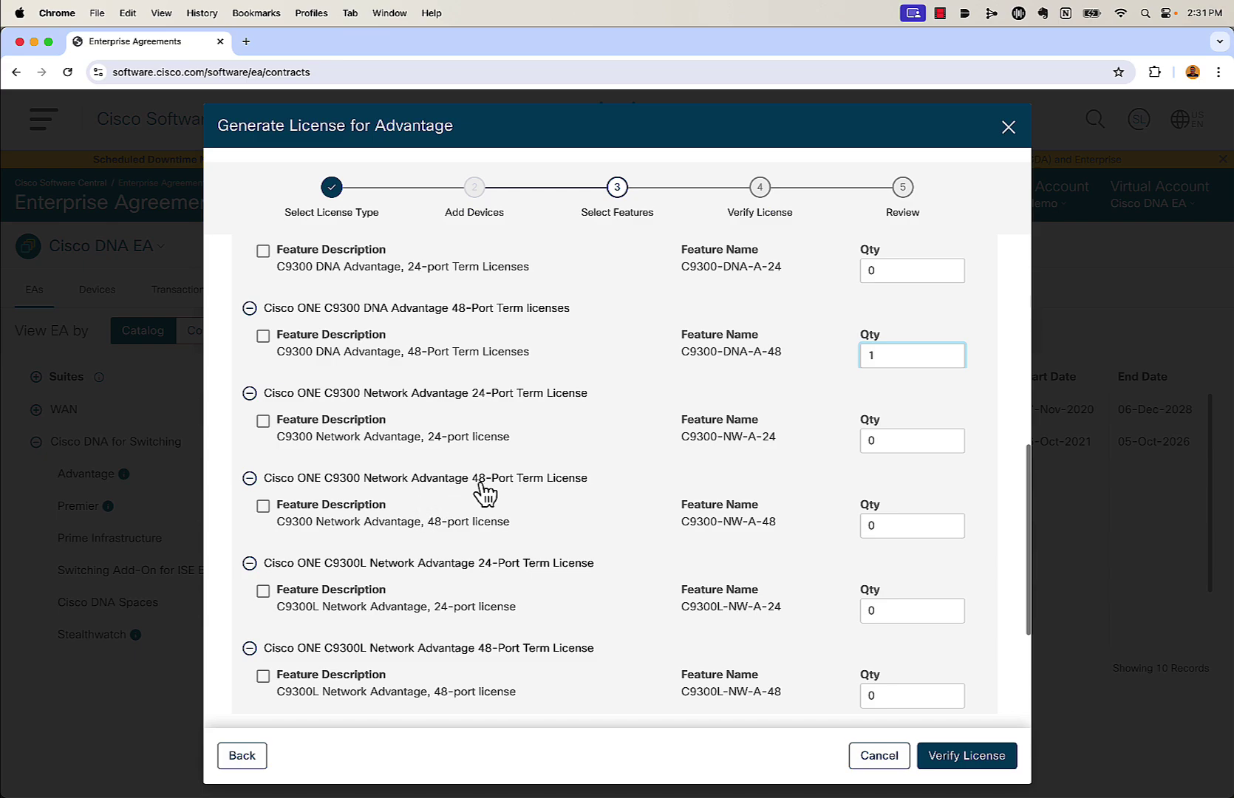
{"action": "left_click", "coordinate": [884, 523]}
{"action": "key", "text": "BackSpace"}
{"action": "type", "text": "1"}
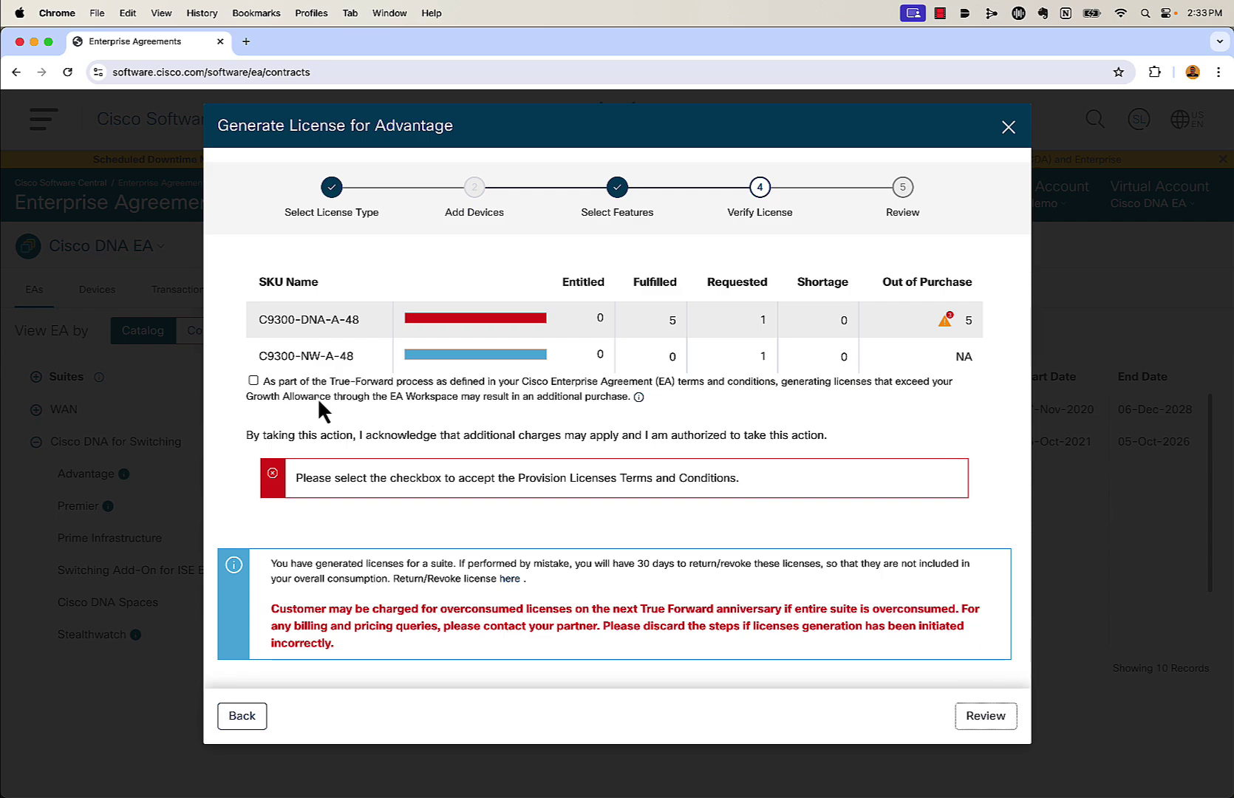
Step: Accept the terms, generate both C9300 Advantage licenses, and dismiss the confirmation
{"action": "left_click", "coordinate": [254, 381]}
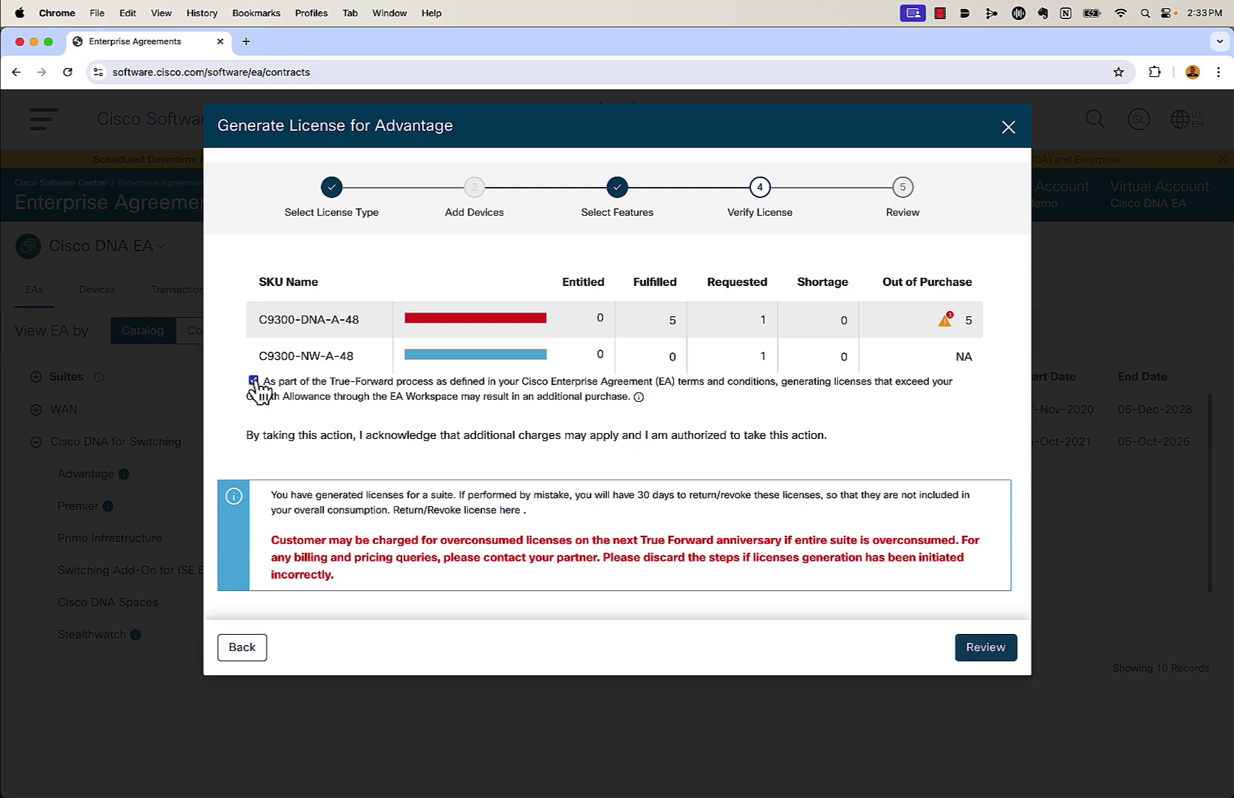
{"action": "left_click", "coordinate": [986, 648]}
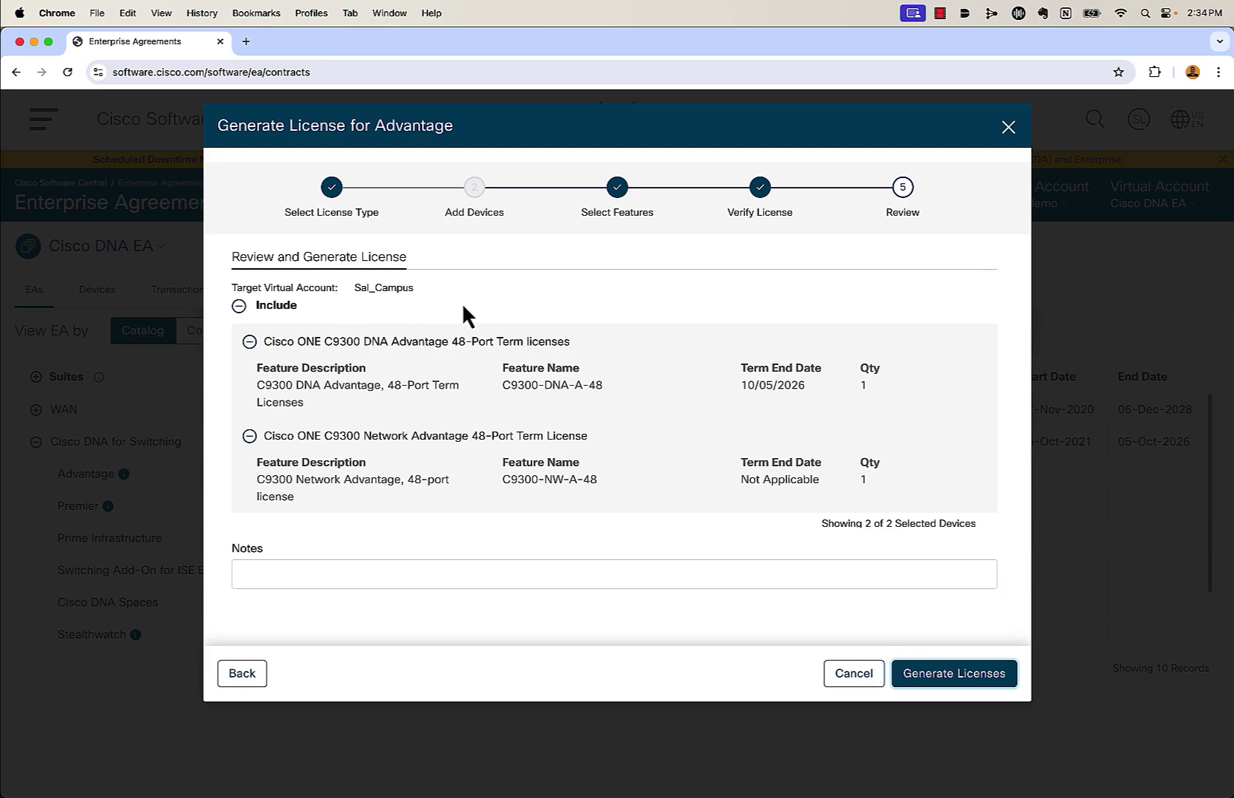
{"action": "left_click", "coordinate": [968, 677]}
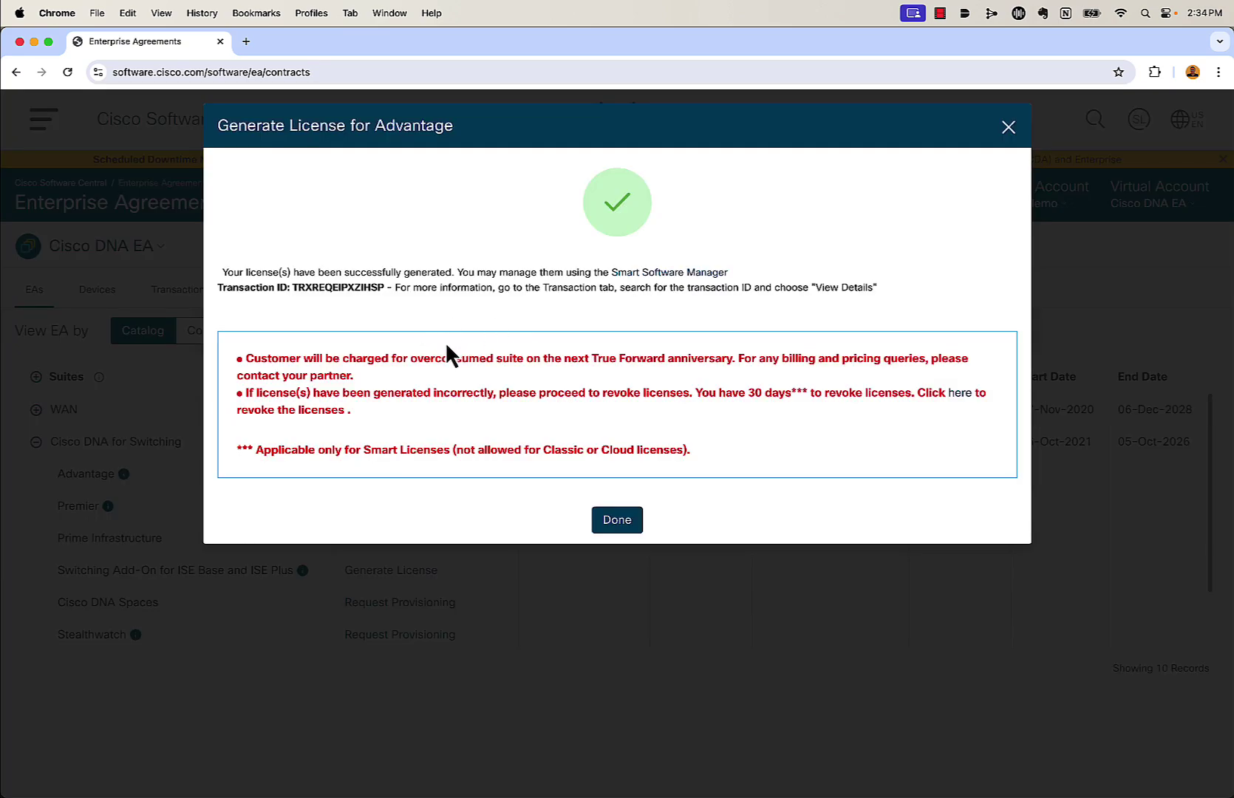
{"action": "left_click", "coordinate": [617, 525]}
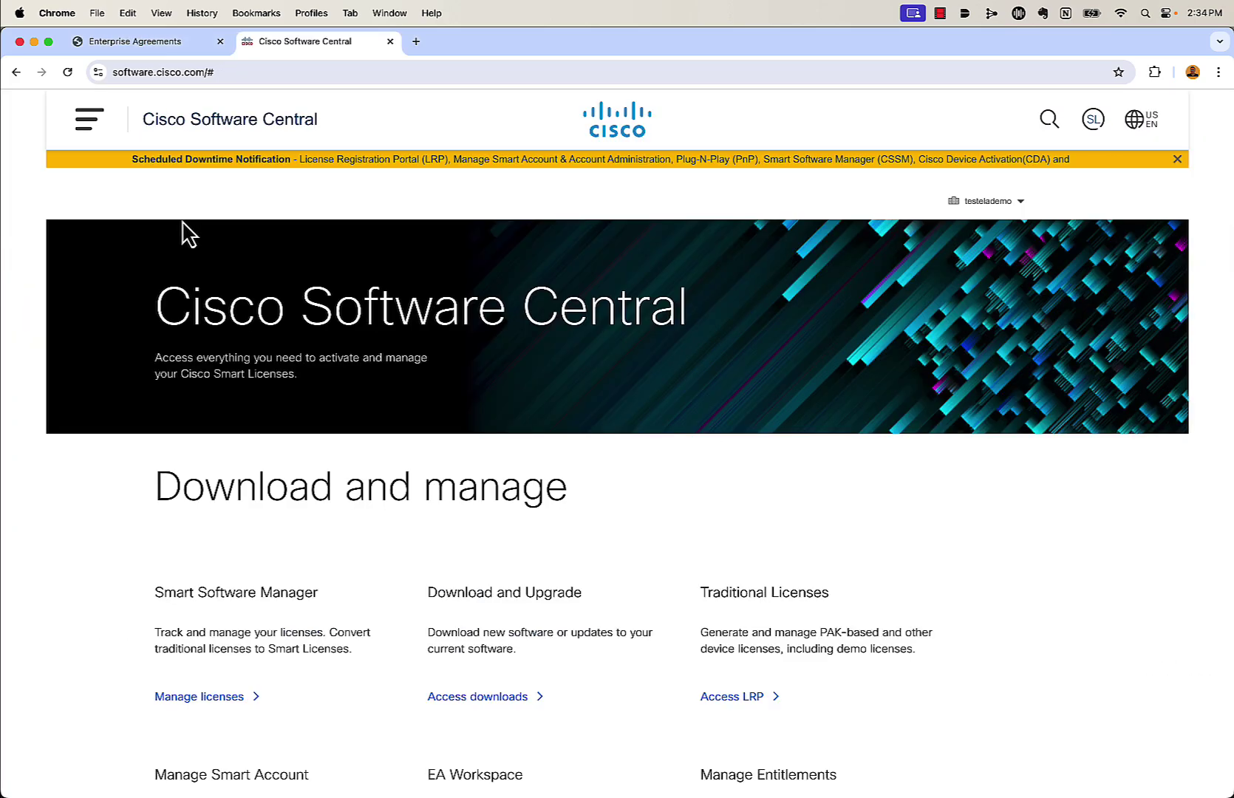
Step: Show the Smart Software Licensing inventory licenses for the Sal_Campus virtual account
{"action": "scroll", "coordinate": [127, 466], "scroll_direction": "down", "scroll_amount": 2}
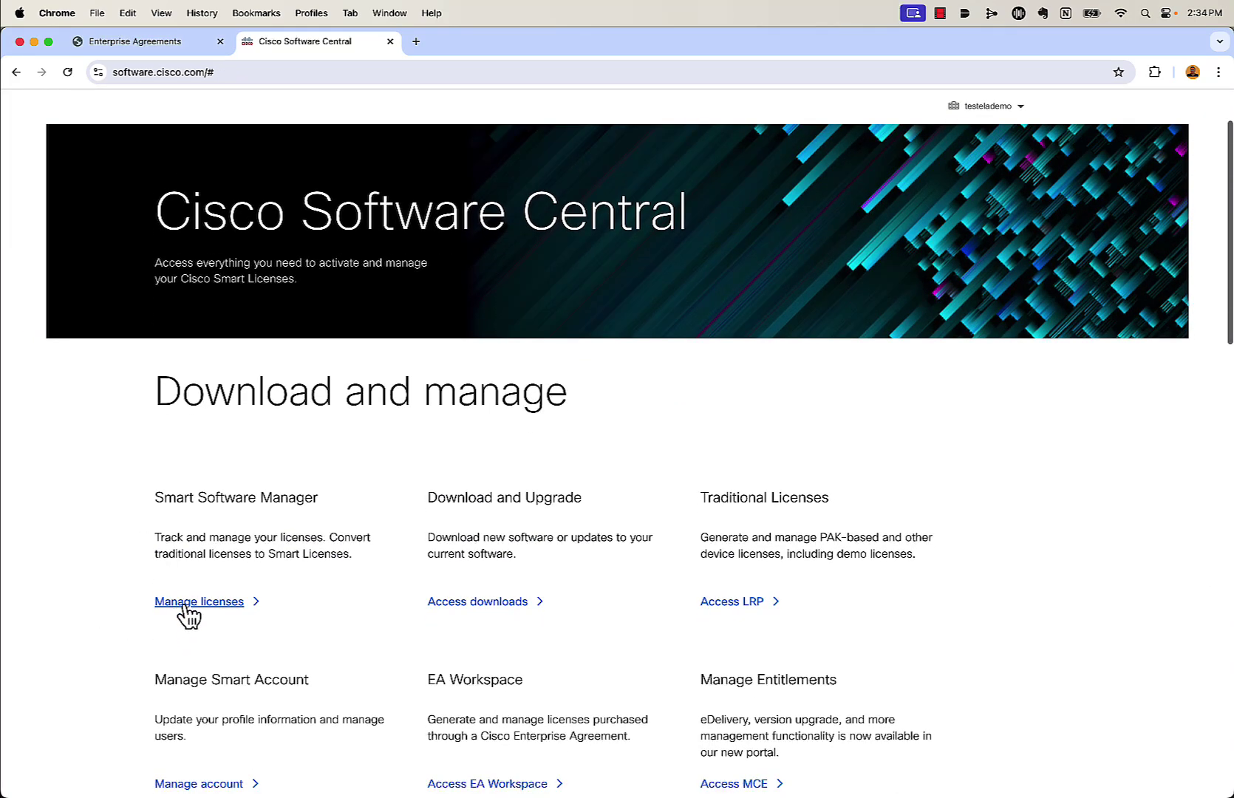
{"action": "left_click", "coordinate": [190, 608]}
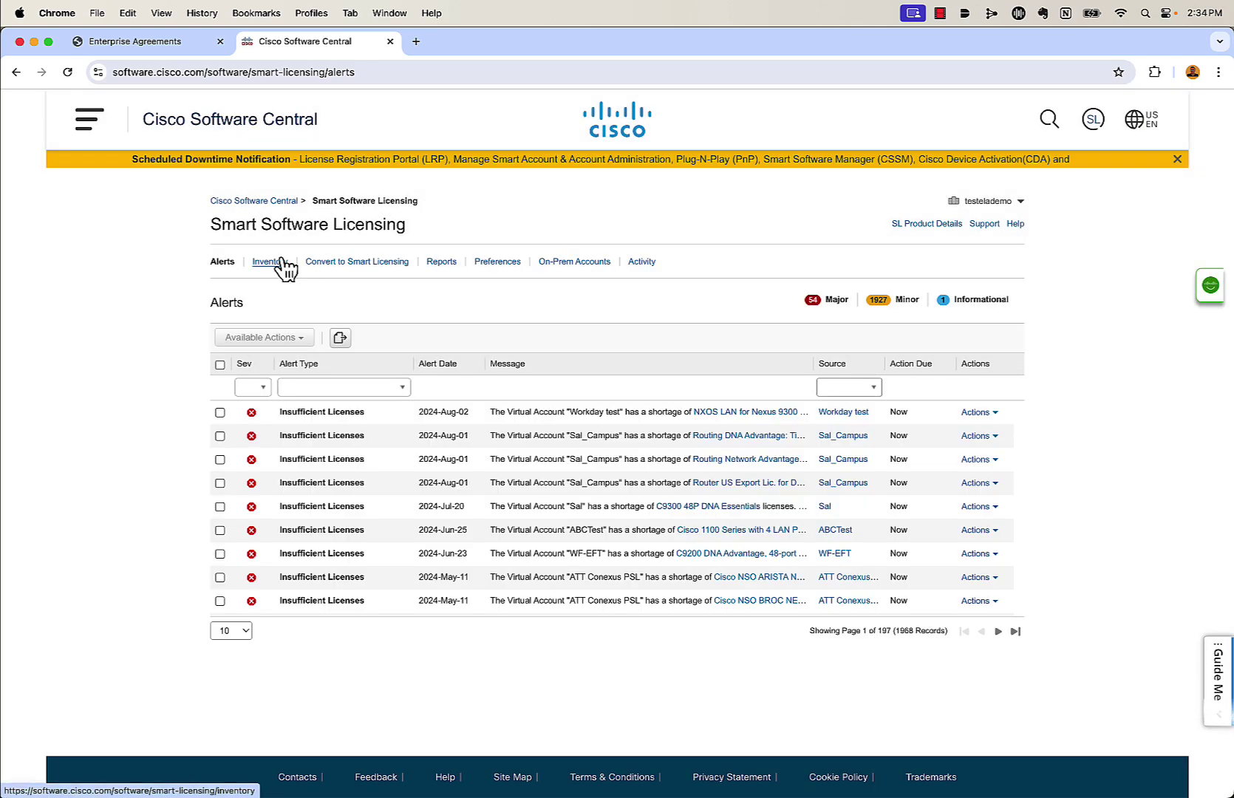
{"action": "left_click", "coordinate": [281, 263]}
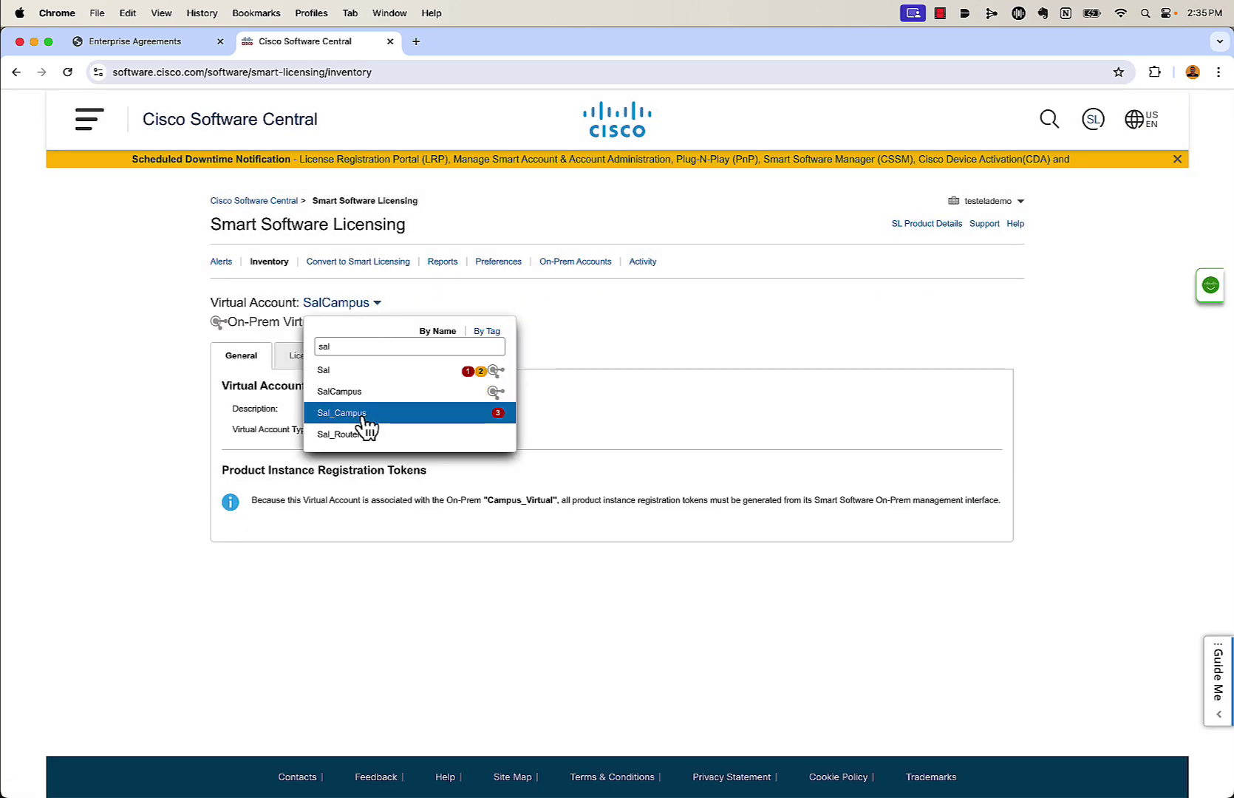
{"action": "left_click", "coordinate": [365, 414]}
{"action": "left_click", "coordinate": [303, 338]}
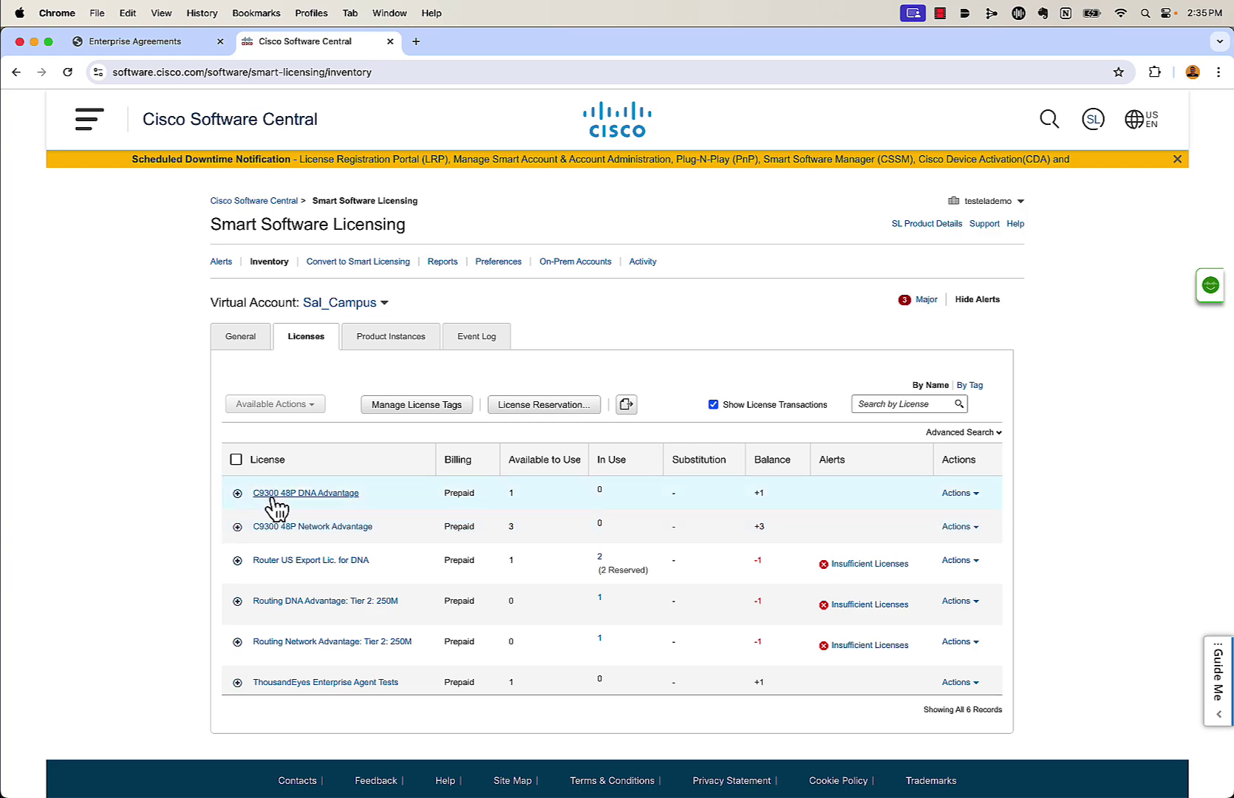
{"action": "left_click", "coordinate": [310, 494]}
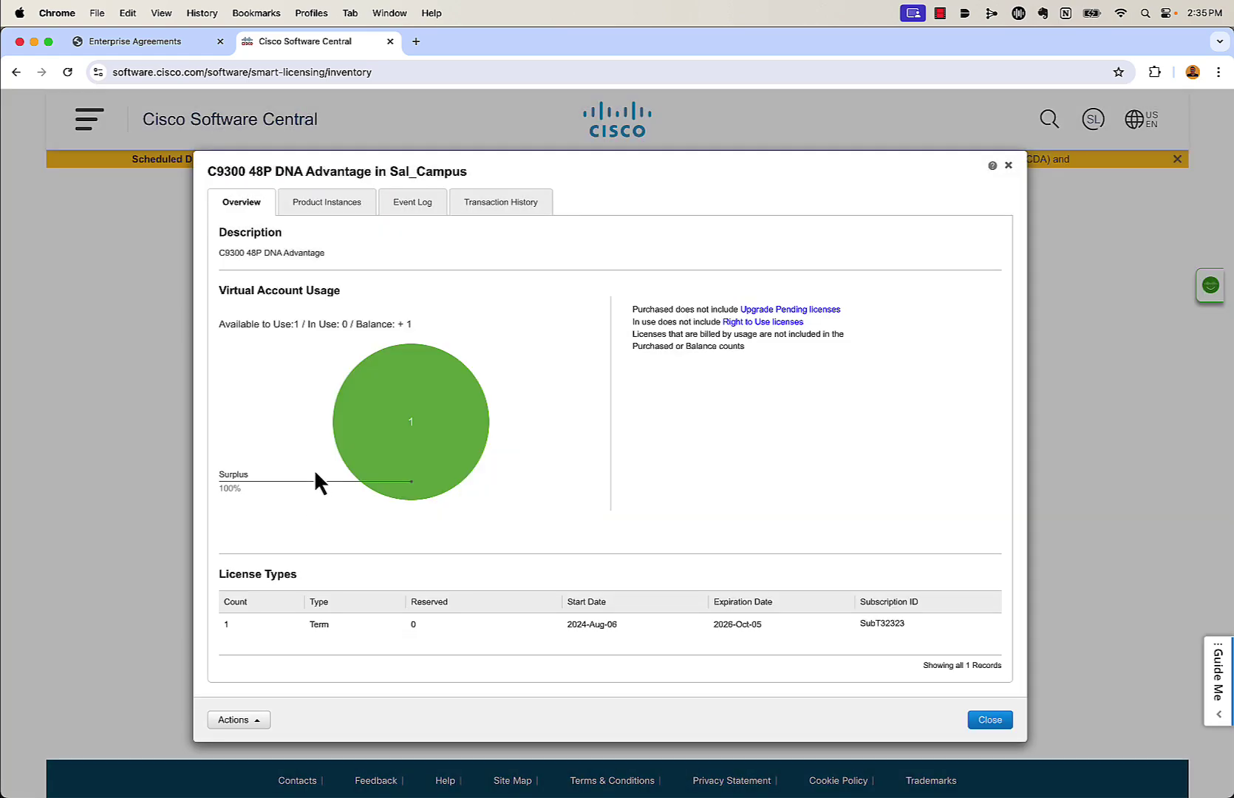
{"action": "left_click", "coordinate": [485, 215]}
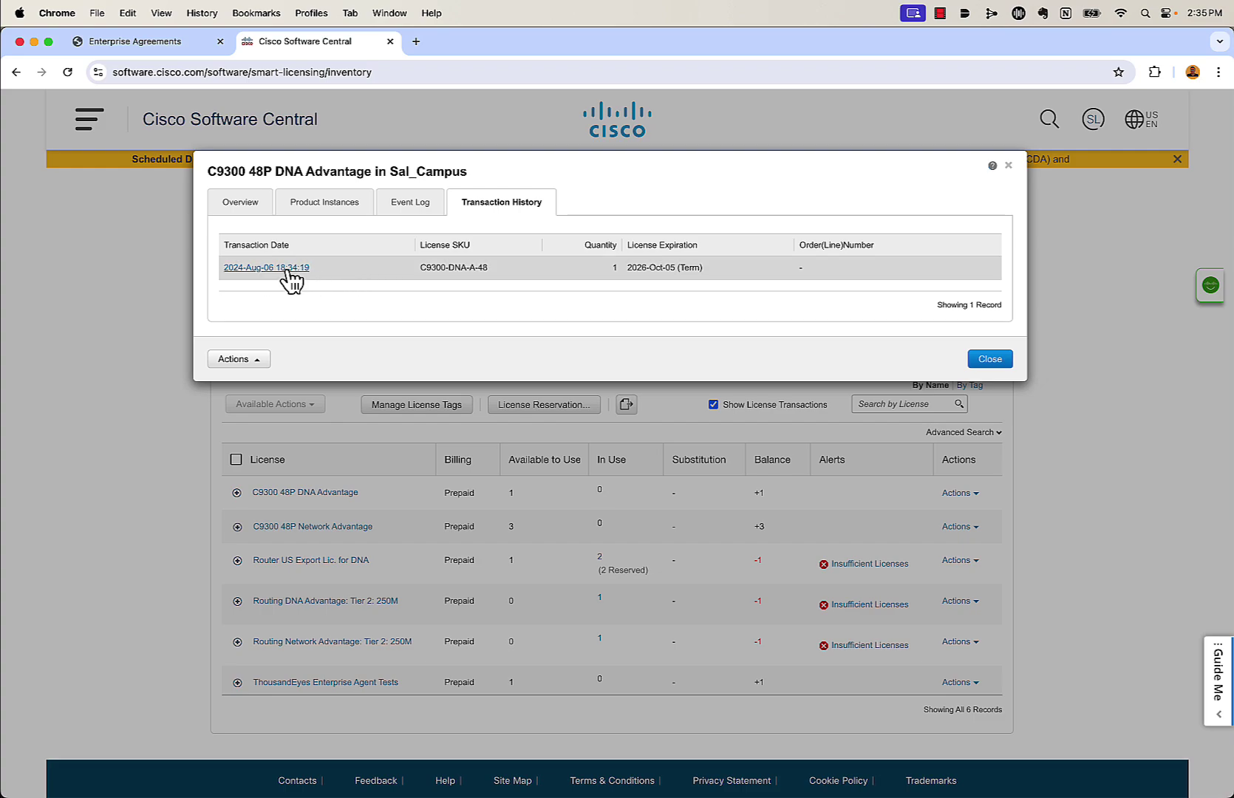
{"action": "left_click", "coordinate": [255, 268]}
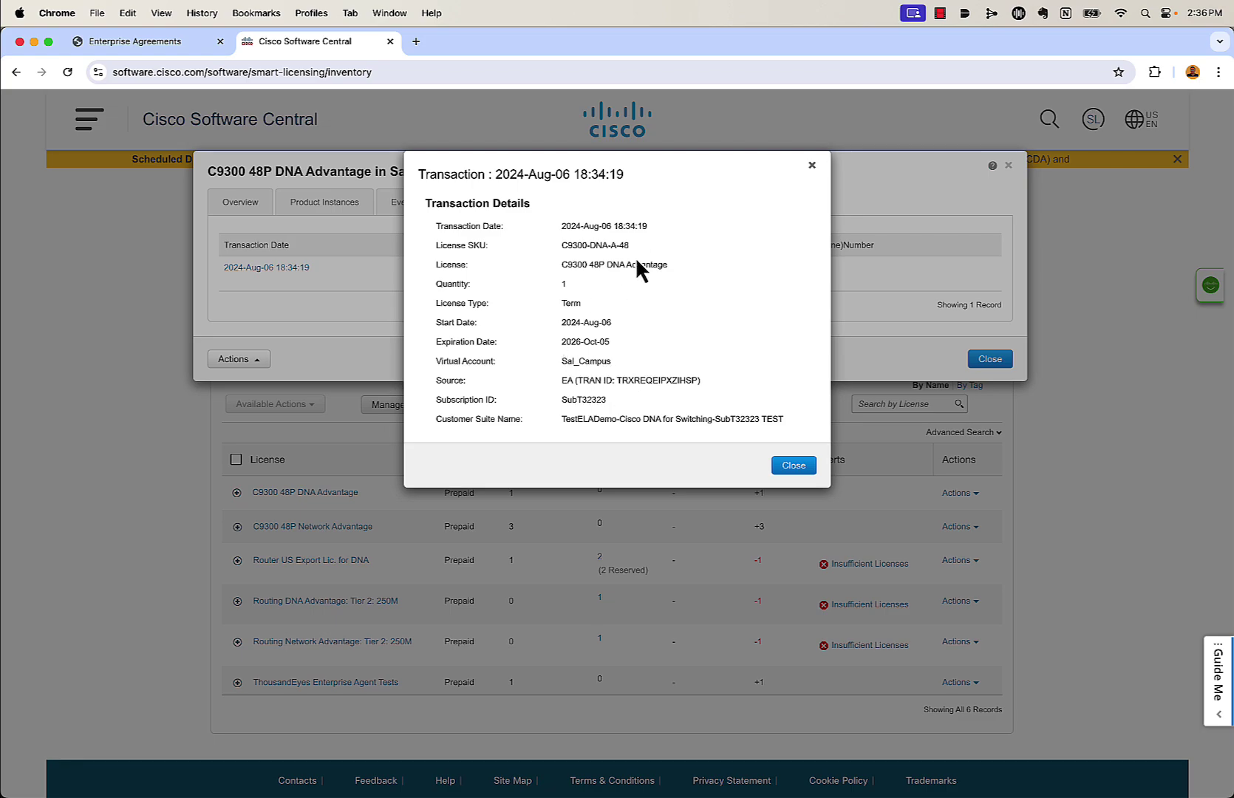
{"action": "left_click", "coordinate": [795, 465]}
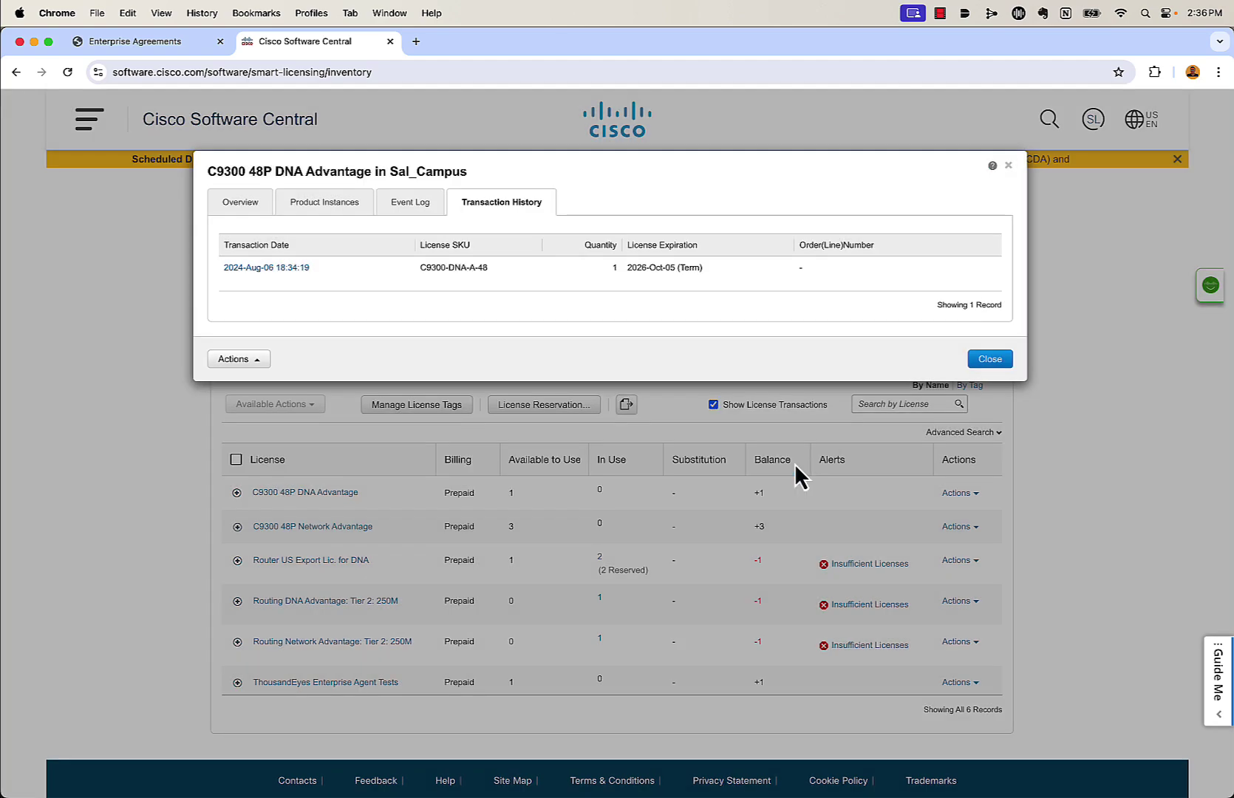
{"action": "left_click", "coordinate": [994, 362]}
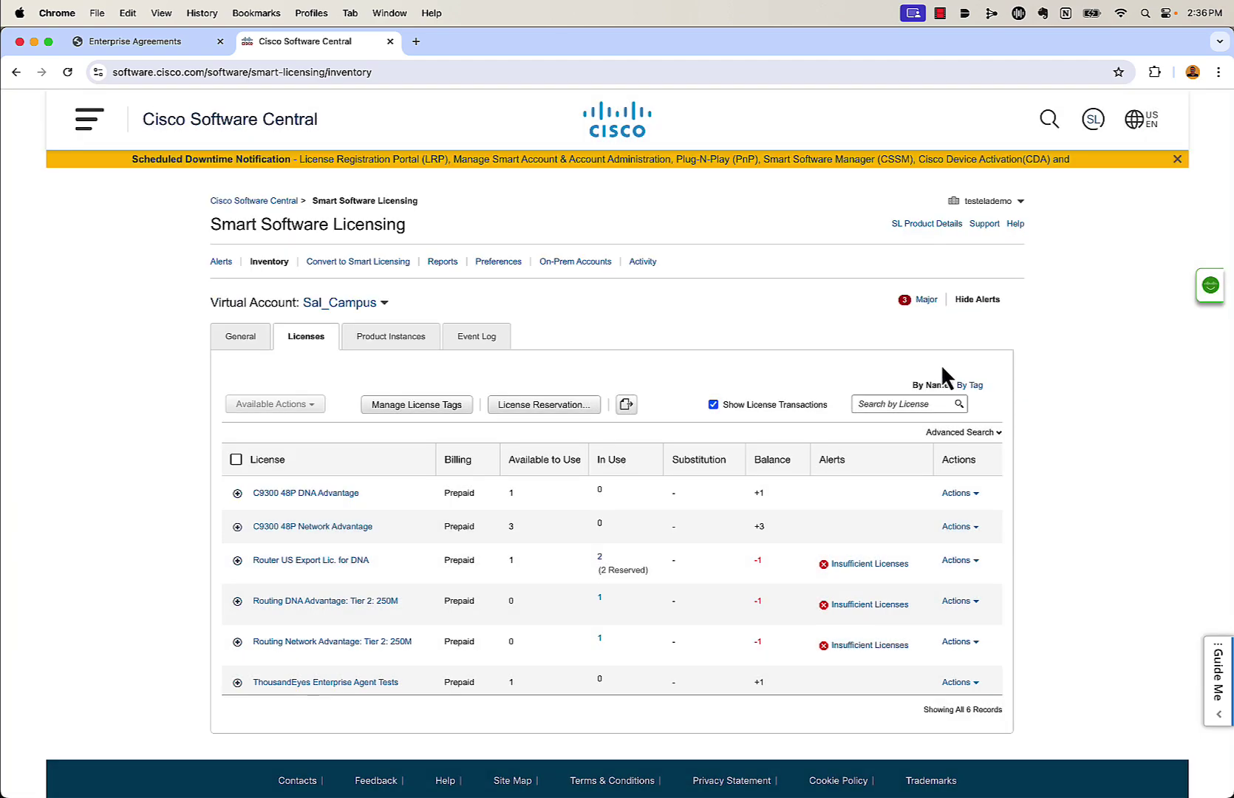
Step: Review C9300 48P Network Advantage's 2024-Aug-06 transaction, then close the Smart Licensing tab
{"action": "left_click", "coordinate": [342, 530]}
{"action": "left_click", "coordinate": [481, 201]}
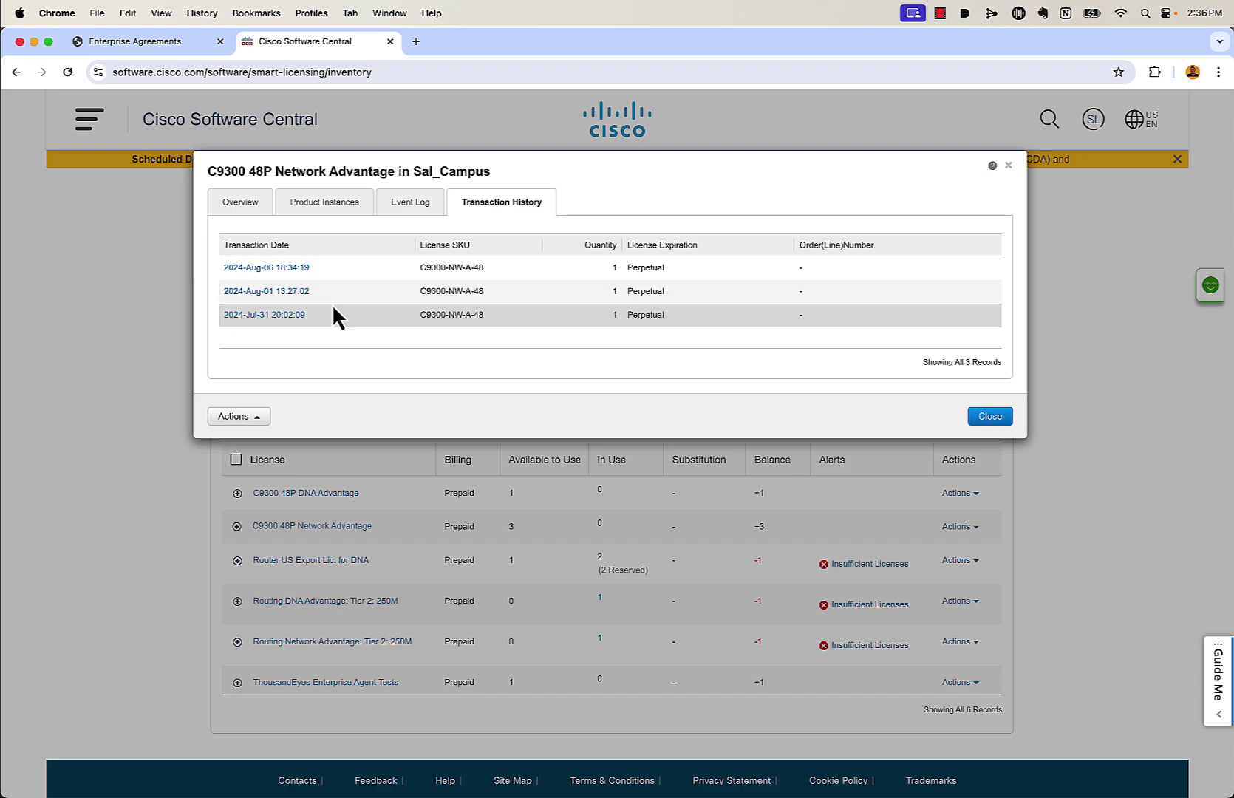
{"action": "left_click", "coordinate": [289, 270]}
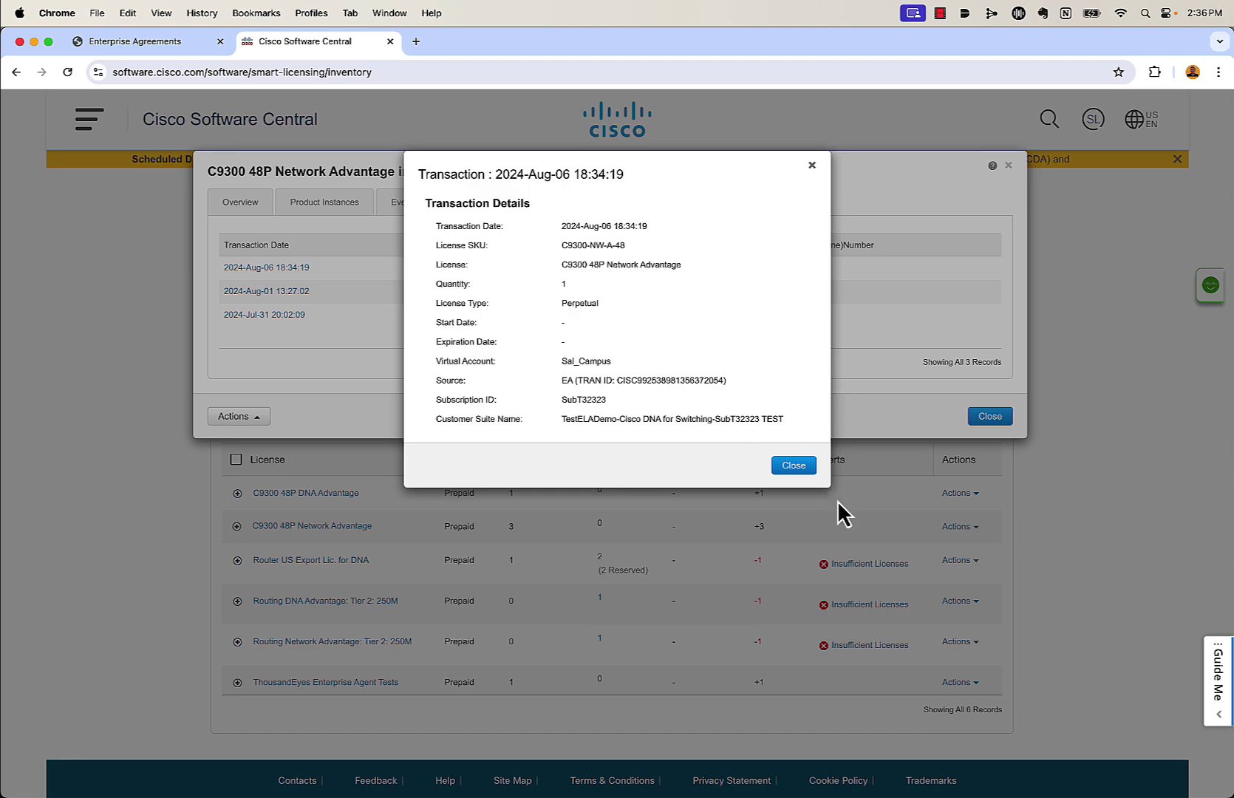
{"action": "left_click", "coordinate": [802, 473]}
{"action": "key", "text": "super+w"}
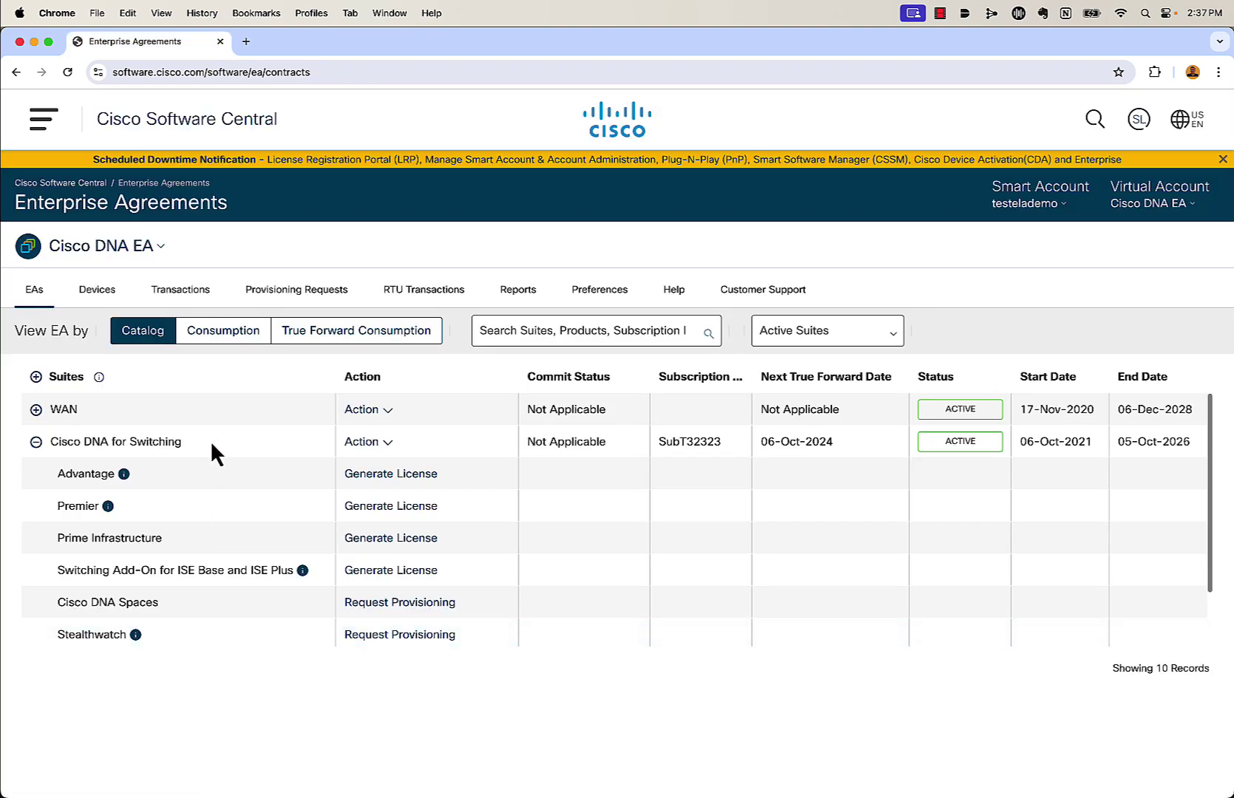
Step: Open the EA consumption report for the switching subscription and drill into Cisco DNA for Switching
{"action": "left_click", "coordinate": [220, 333]}
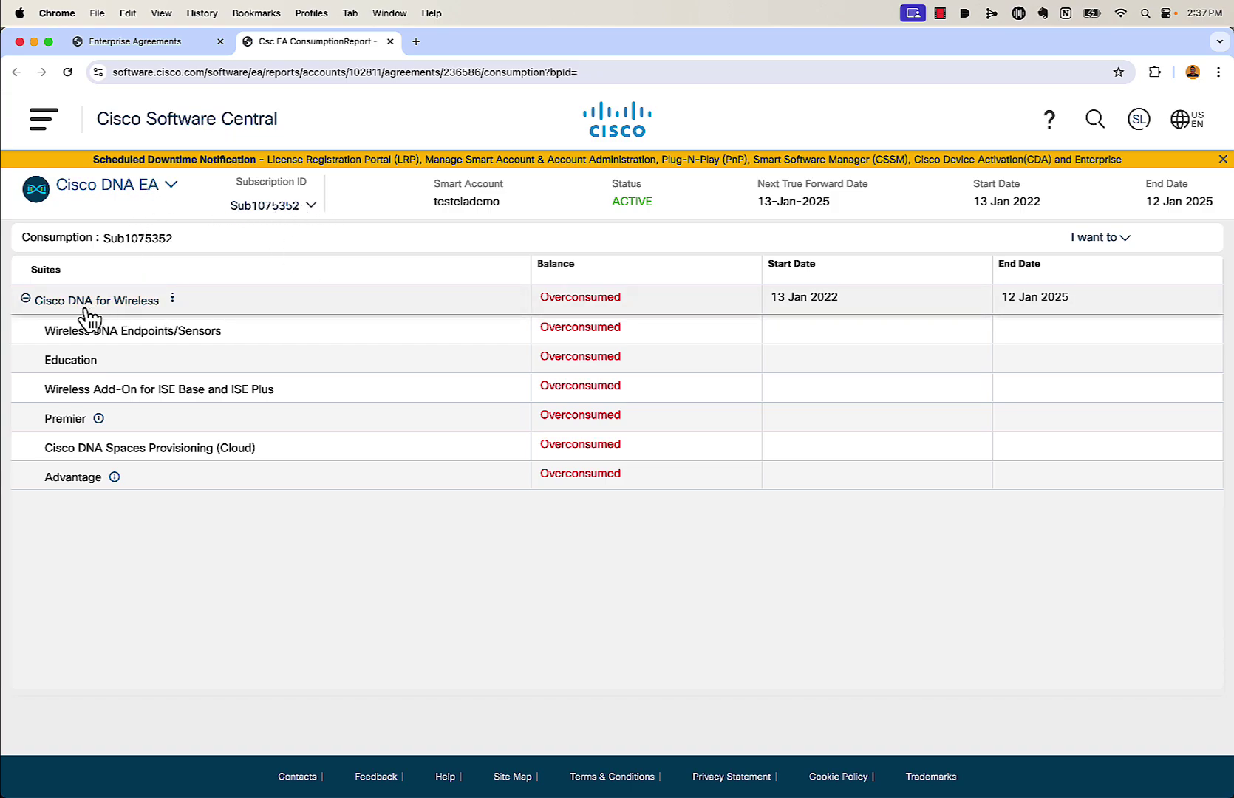
{"action": "left_click", "coordinate": [312, 208]}
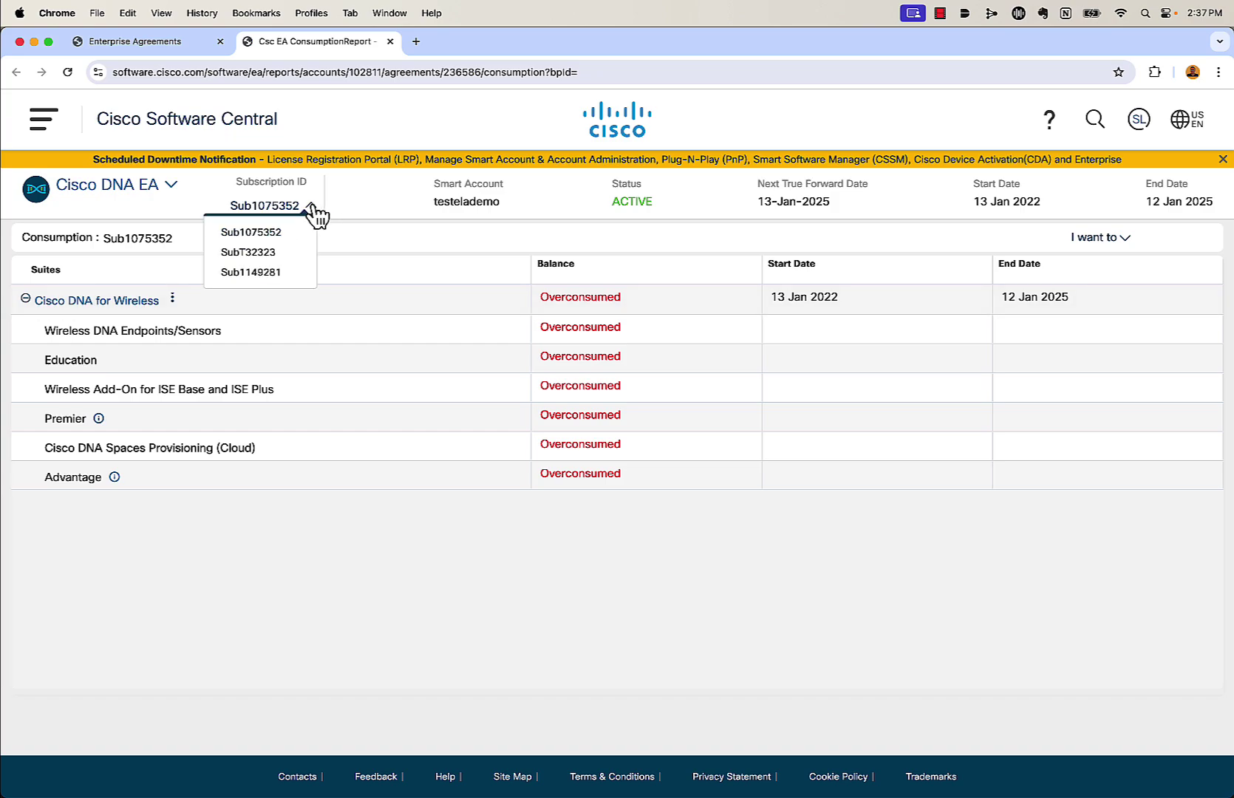
{"action": "left_click", "coordinate": [264, 253]}
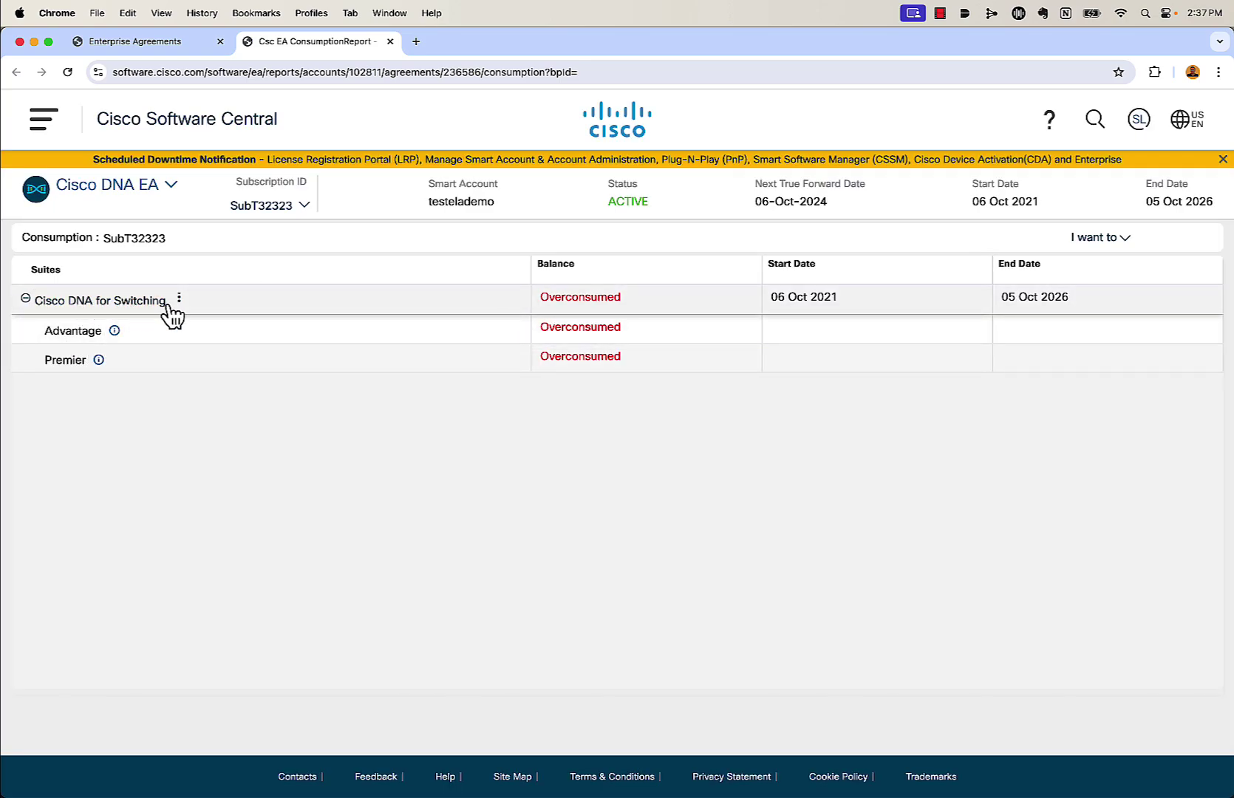
{"action": "left_click", "coordinate": [131, 303]}
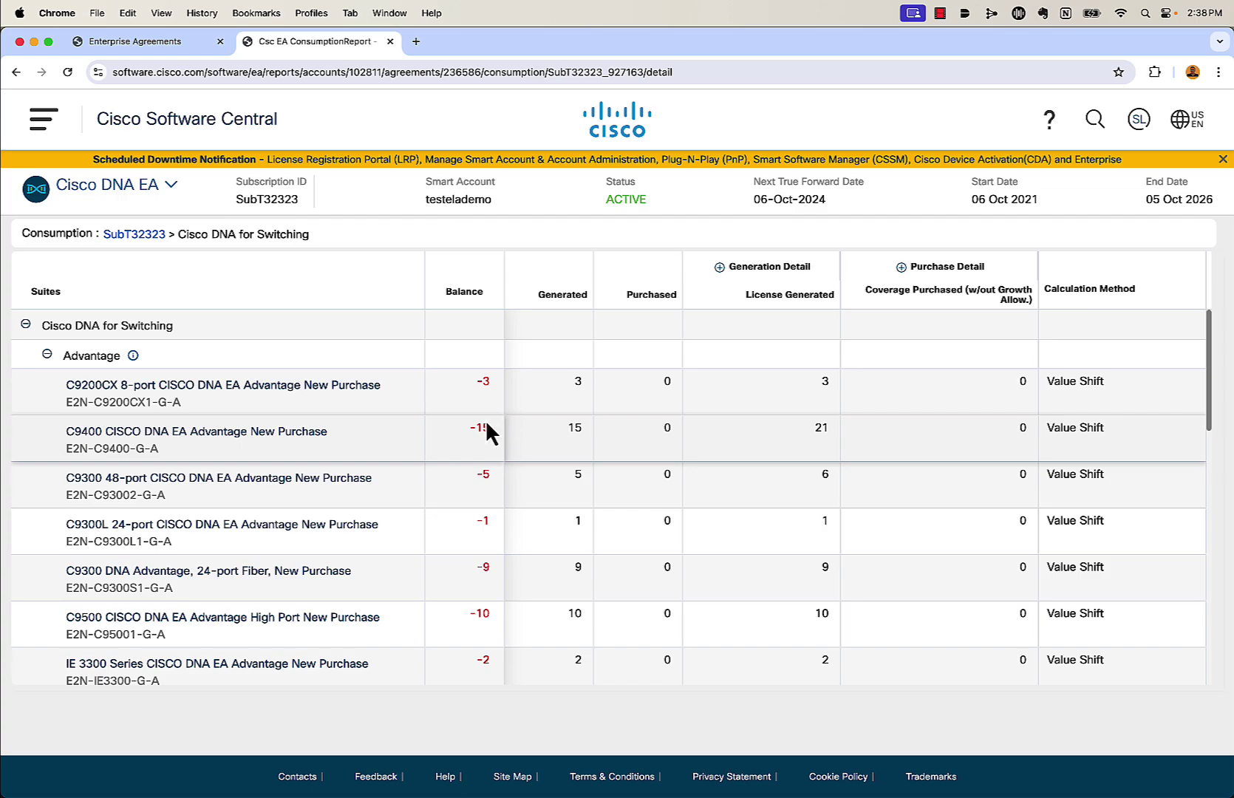
Step: Scroll through the switching consumption table to review Advantage and Premier balances
{"action": "scroll", "coordinate": [487, 427], "scroll_direction": "down", "scroll_amount": 8}
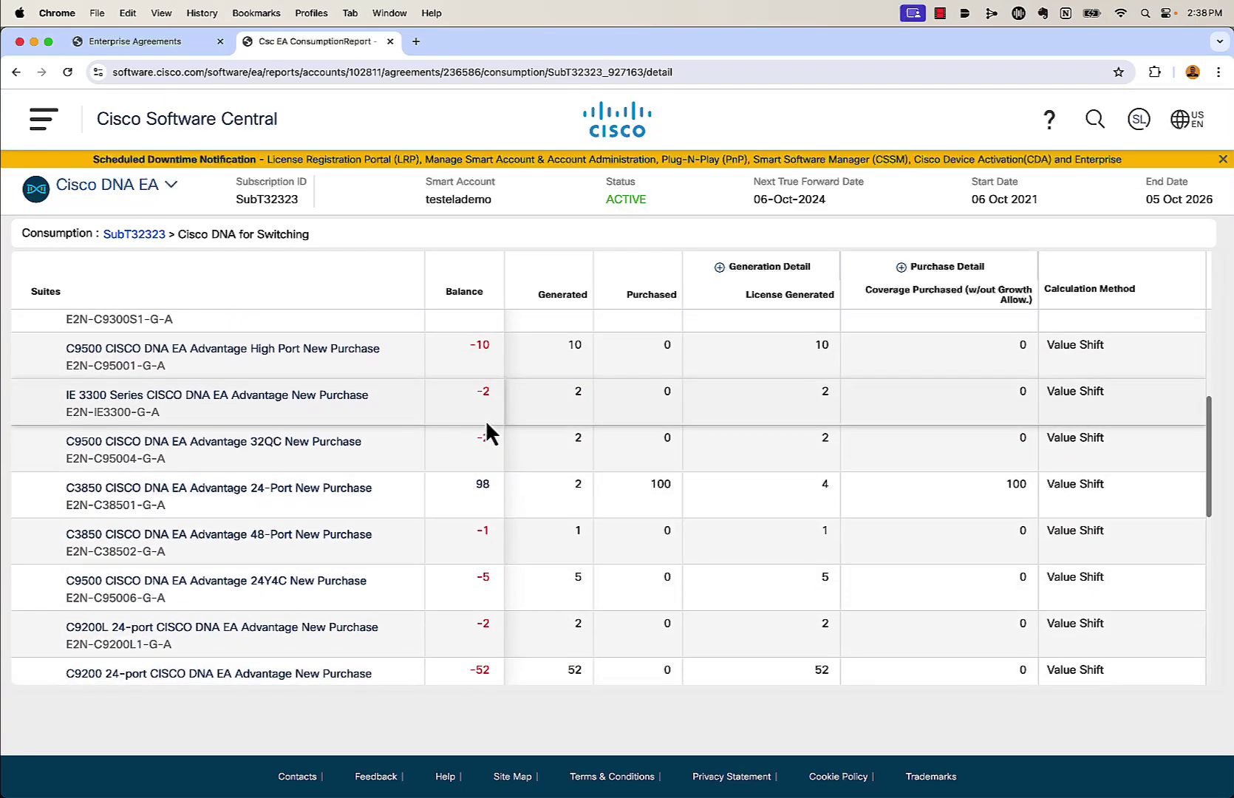
{"action": "scroll", "coordinate": [487, 428], "scroll_direction": "down", "scroll_amount": 20}
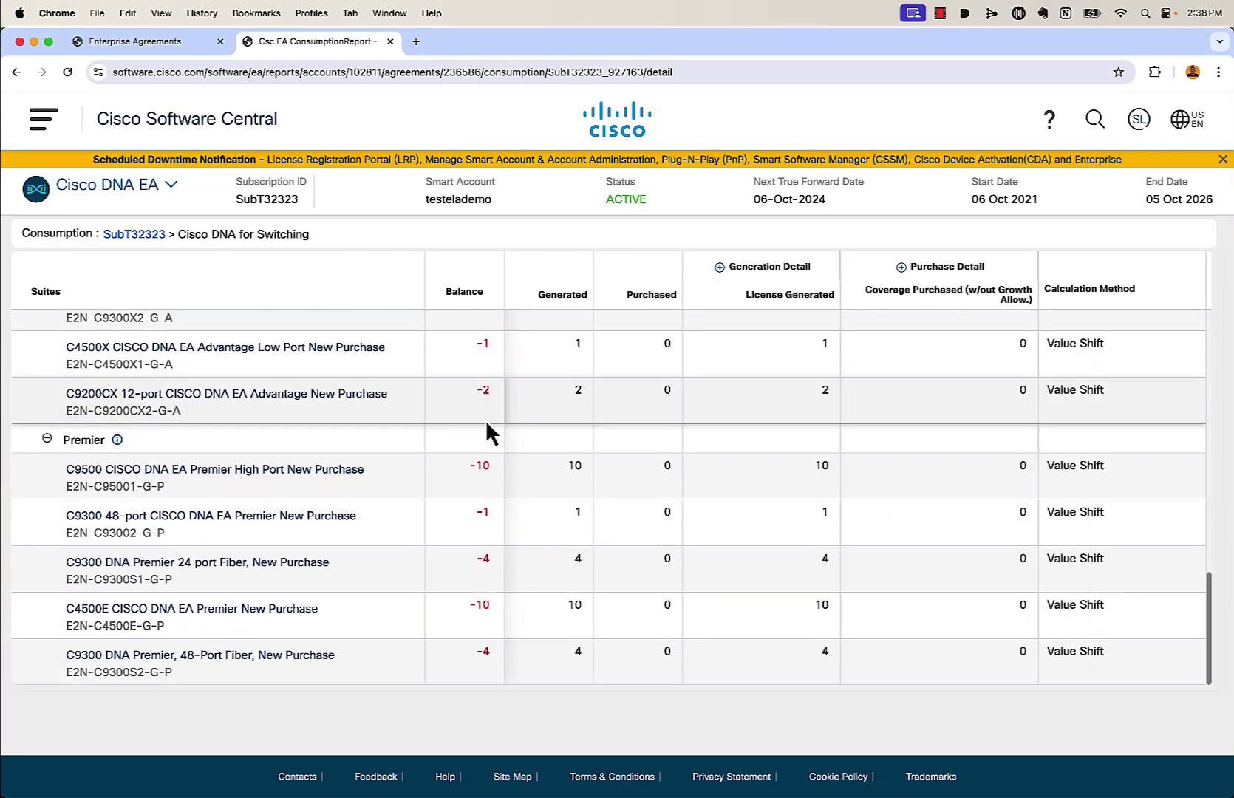
{"action": "scroll", "coordinate": [487, 426], "scroll_direction": "up", "scroll_amount": 20}
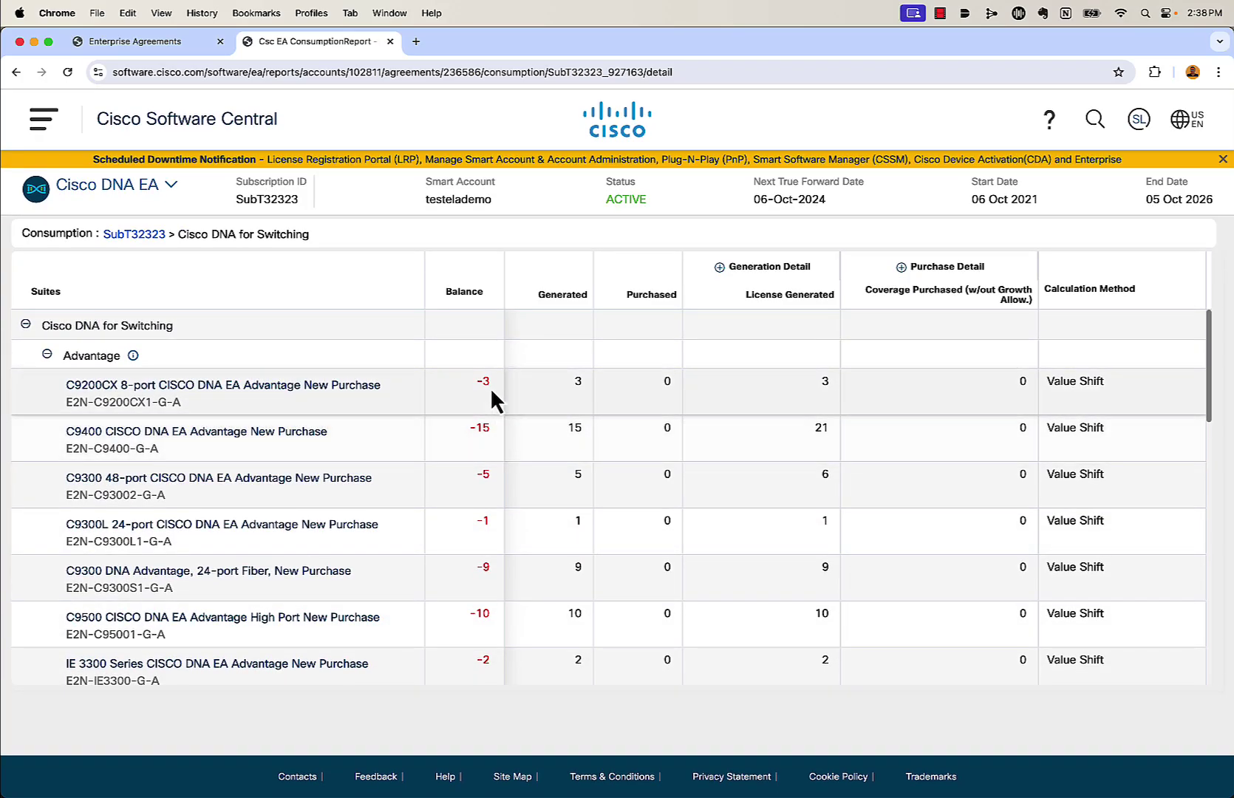